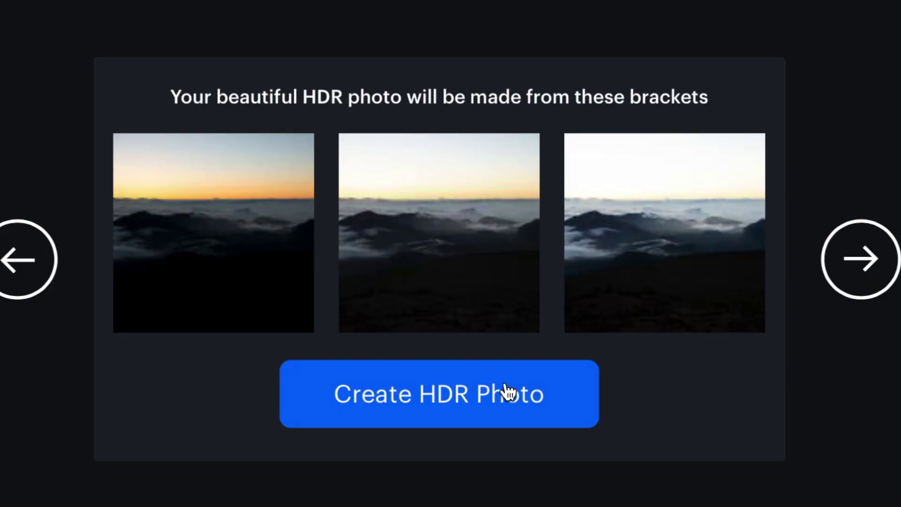
# - Start an HDR photo from the brackets and advance the Aurora HDR showcase to its next slide
pyautogui.click(506, 392)
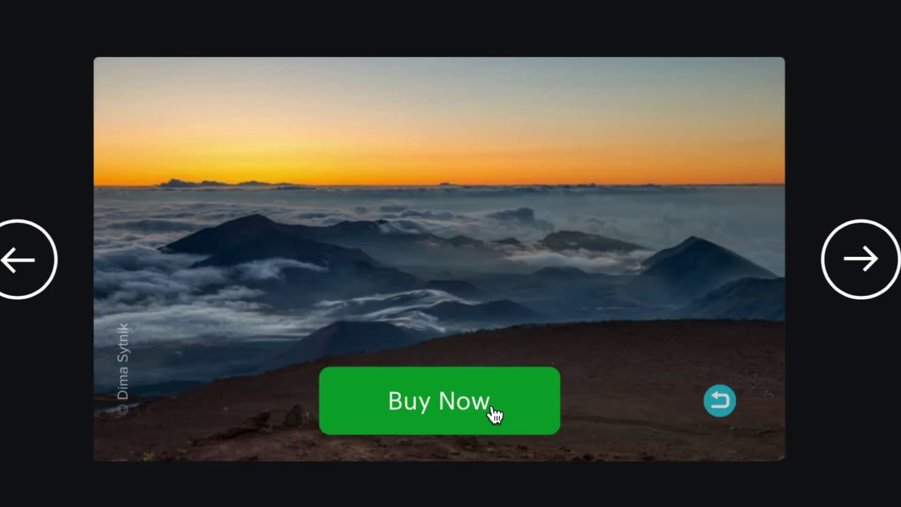
pyautogui.click(859, 271)
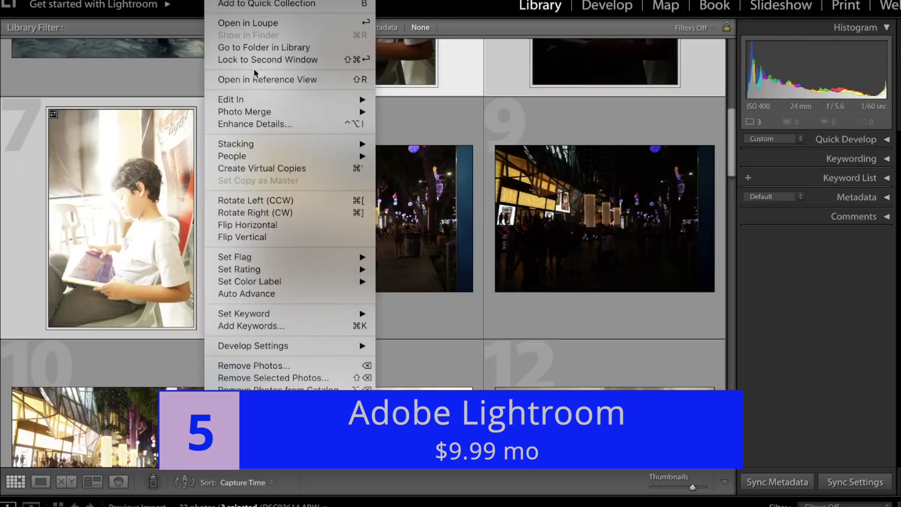
# - Merge the selected night street exposures into a single HDR DNG with Photo Merge > HDR
pyautogui.moveTo(259, 112)
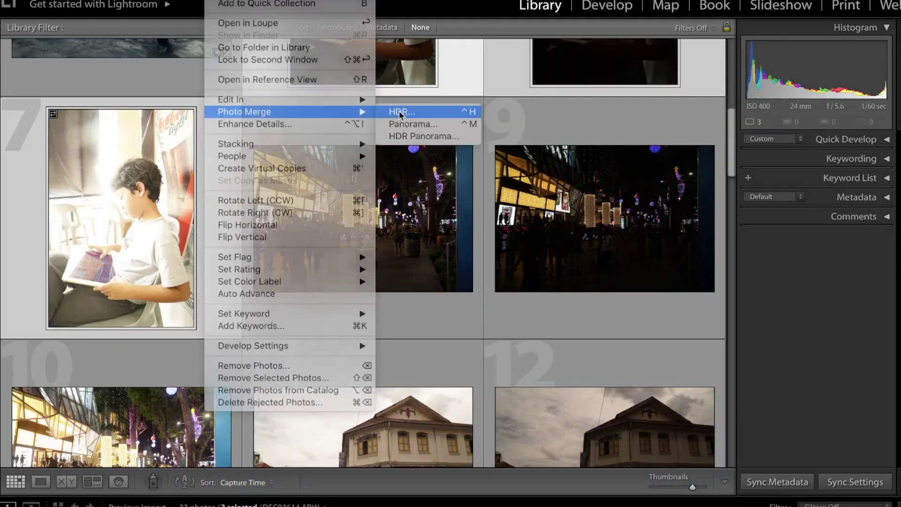
pyautogui.click(400, 112)
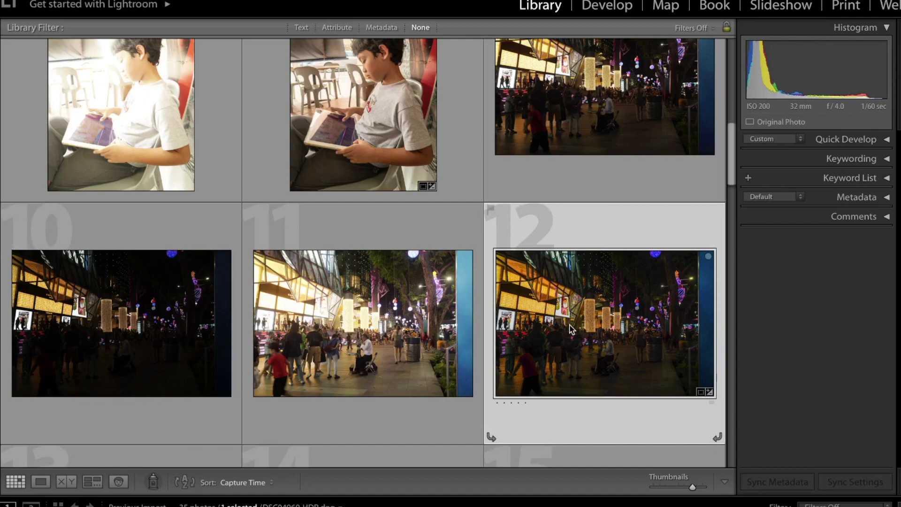
# - Open the merged HDR photo in Develop and lift Shadows to +100
pyautogui.doubleClick(594, 344)
pyautogui.press('d')
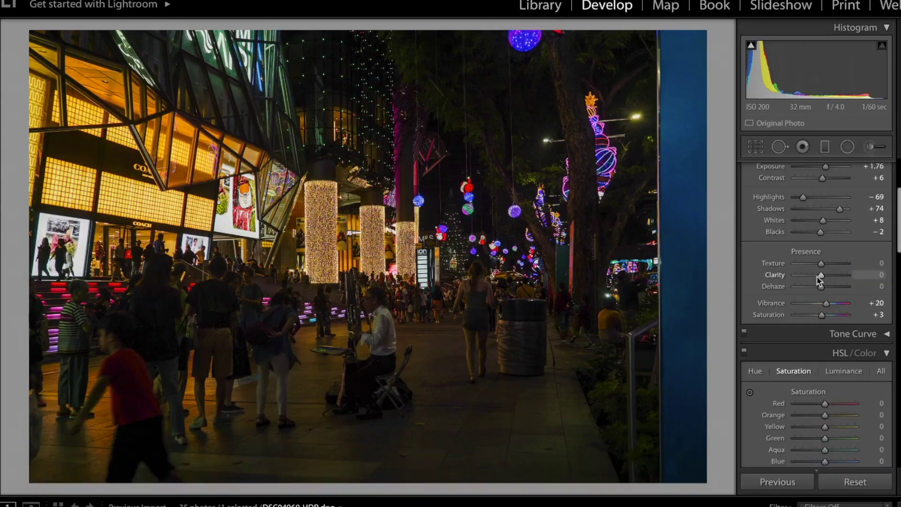
pyautogui.moveTo(838, 207); pyautogui.dragTo(873, 212)
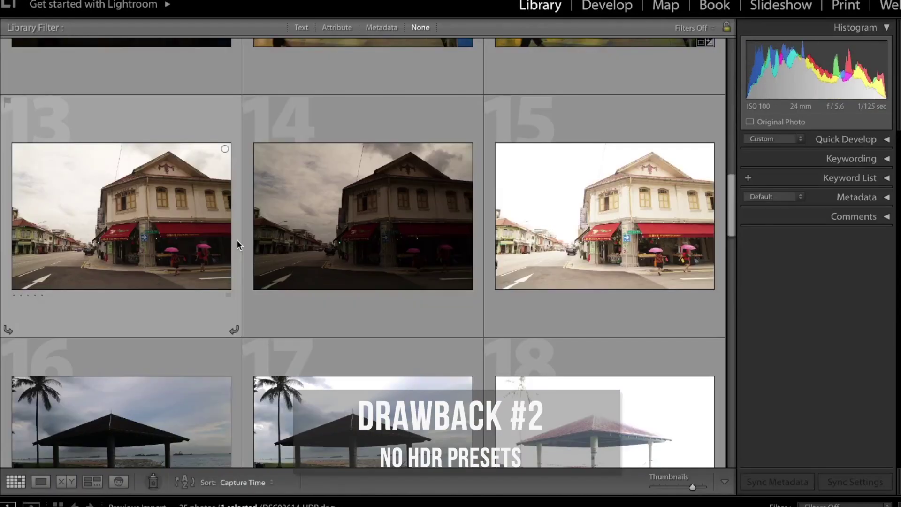
# - Select shophouse photos 13–15, preview an HDR merge of them, and cancel it
pyautogui.click(237, 243)
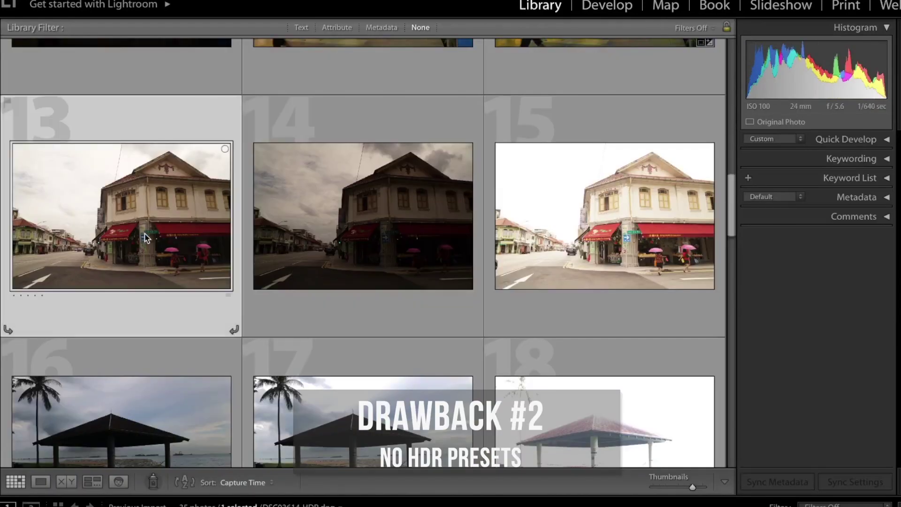
pyautogui.keyDown('ctrl'); pyautogui.click(373, 257); pyautogui.keyUp('ctrl')
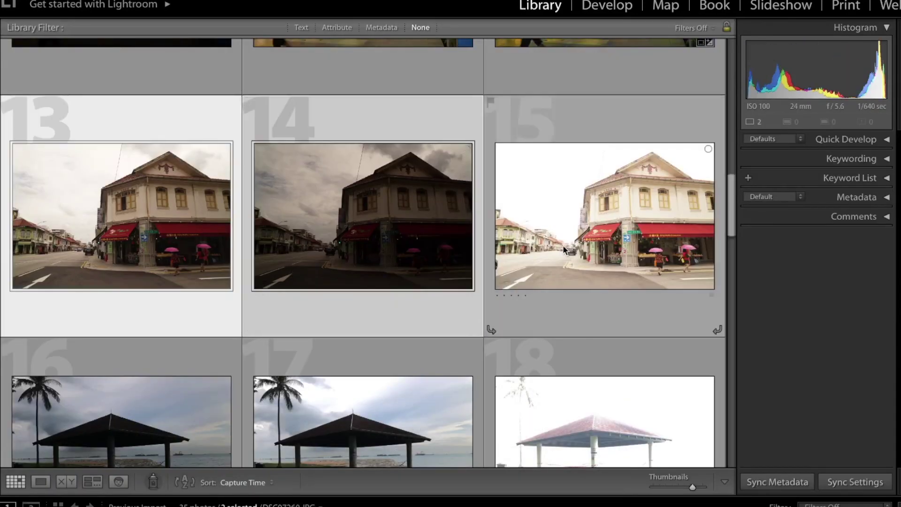
pyautogui.keyDown('ctrl'); pyautogui.click(604, 215); pyautogui.keyUp('ctrl')
pyautogui.rightClick(206, 216)
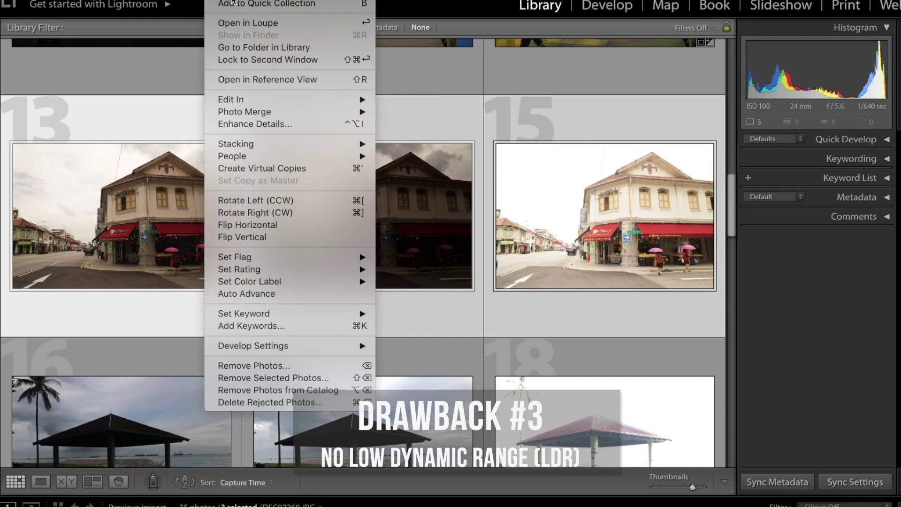
pyautogui.moveTo(243, 111)
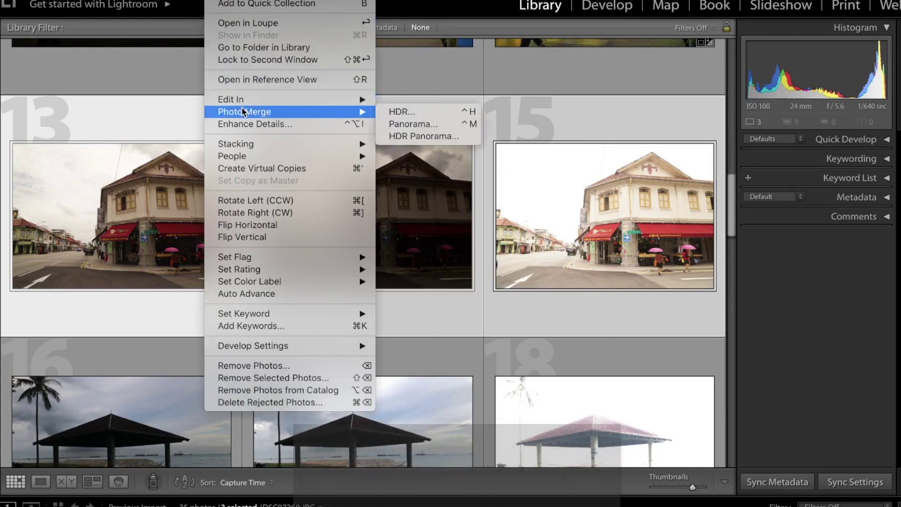
pyautogui.click(416, 111)
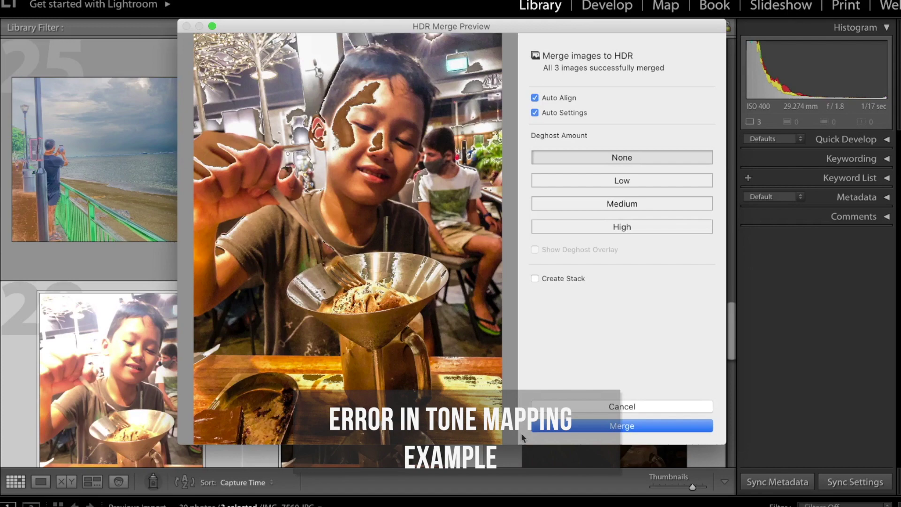
pyautogui.click(622, 406)
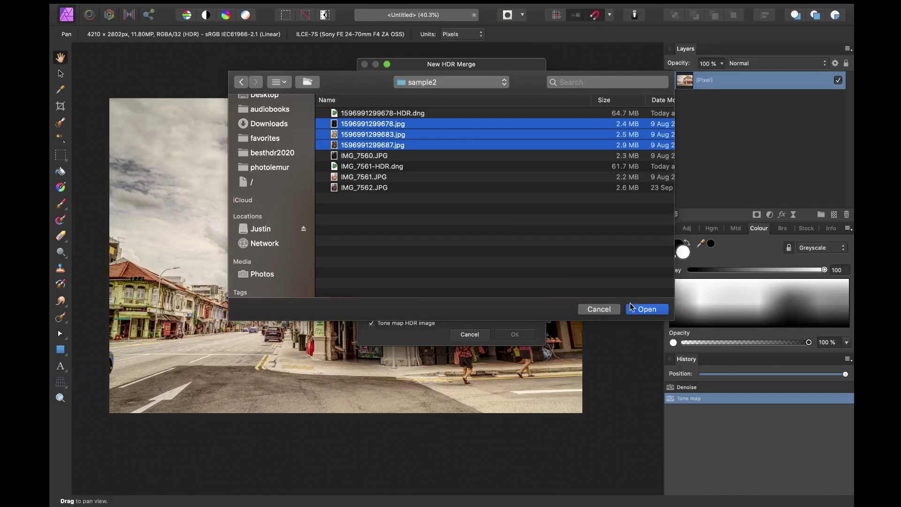
# - Merge the chosen brackets into a new HDR document and try the Detailed and Cool presets
pyautogui.click(632, 309)
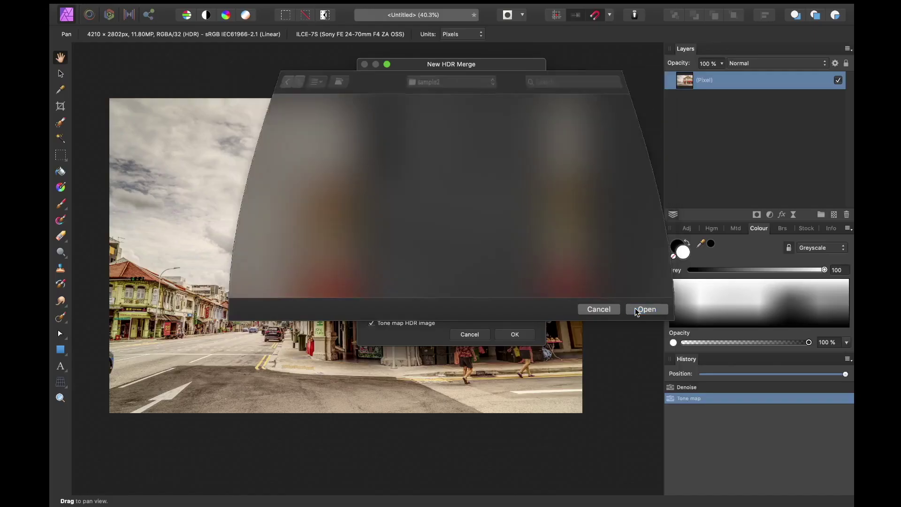
pyautogui.click(514, 334)
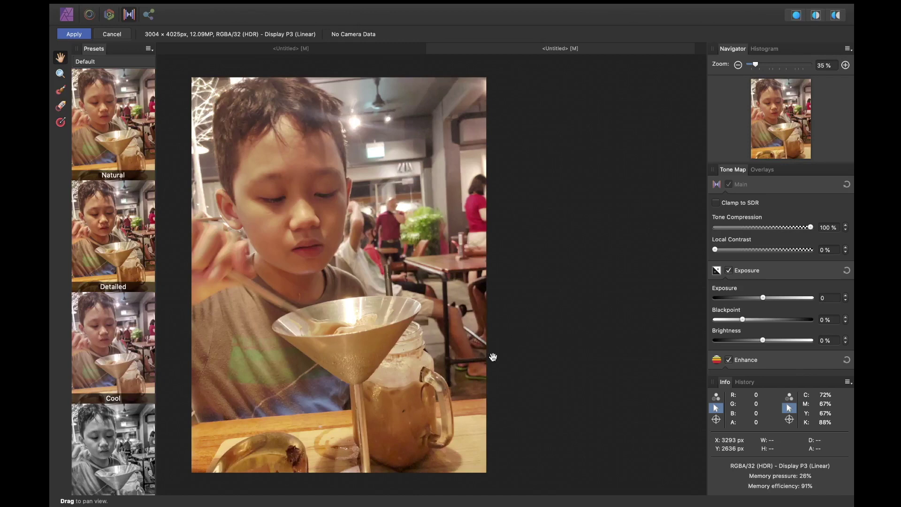
pyautogui.click(122, 238)
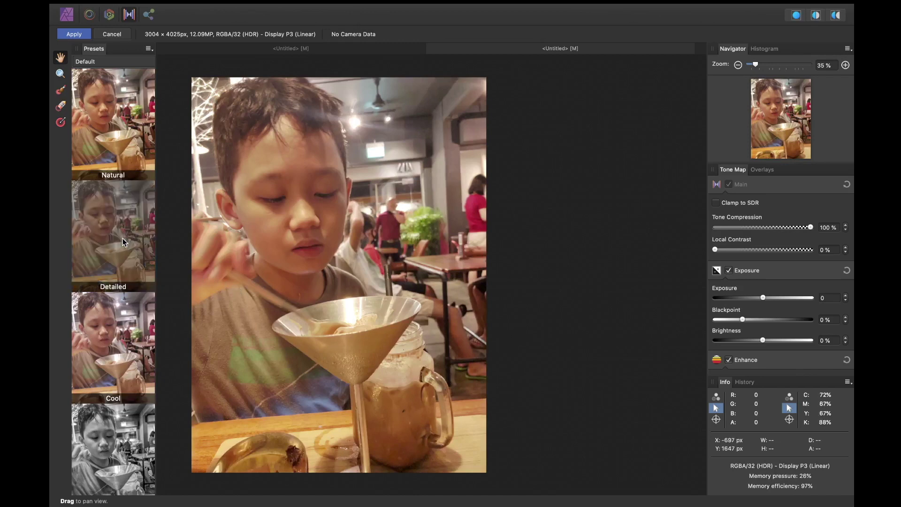
pyautogui.click(117, 375)
pyautogui.scroll(-3, 120, 417)
pyautogui.scroll(-6, 122, 460)
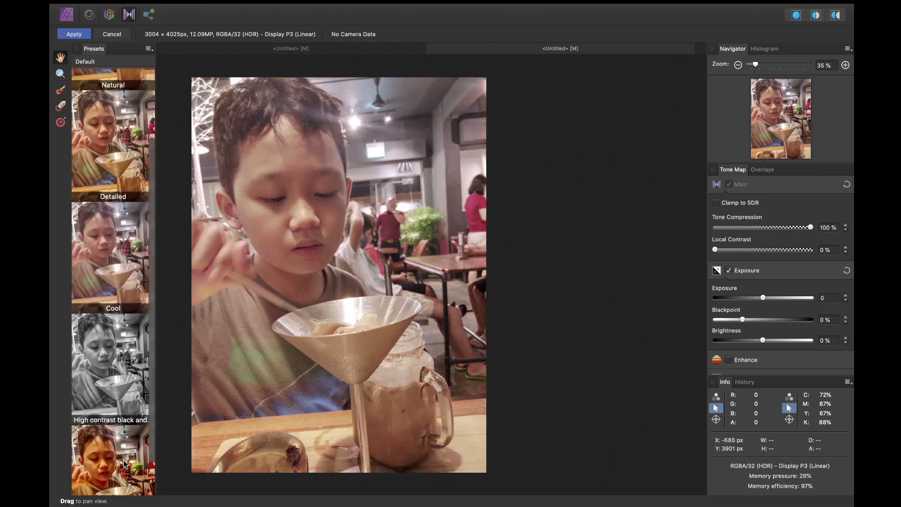
# - Try the Dramatic preset, return to Cool then Detailed, and push Local Contrast to 100%
pyautogui.click(123, 442)
pyautogui.scroll(4, 125, 326)
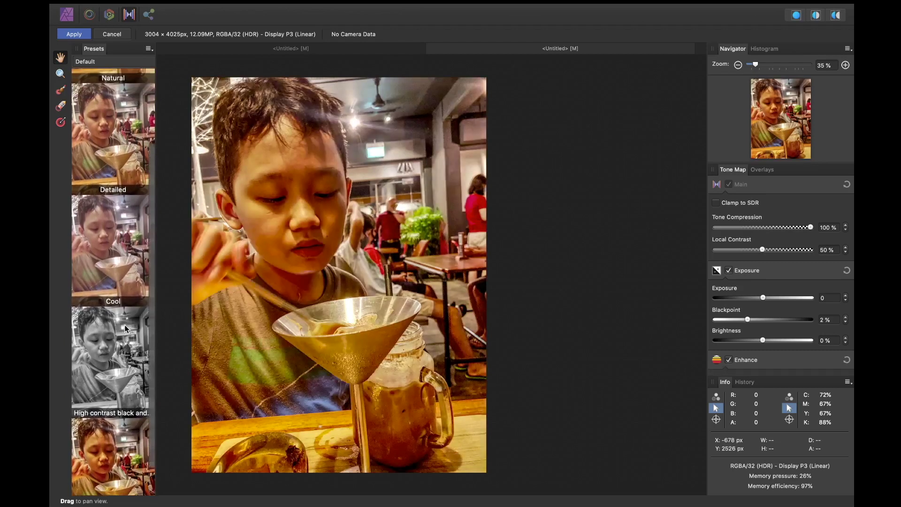
pyautogui.click(125, 324)
pyautogui.click(121, 190)
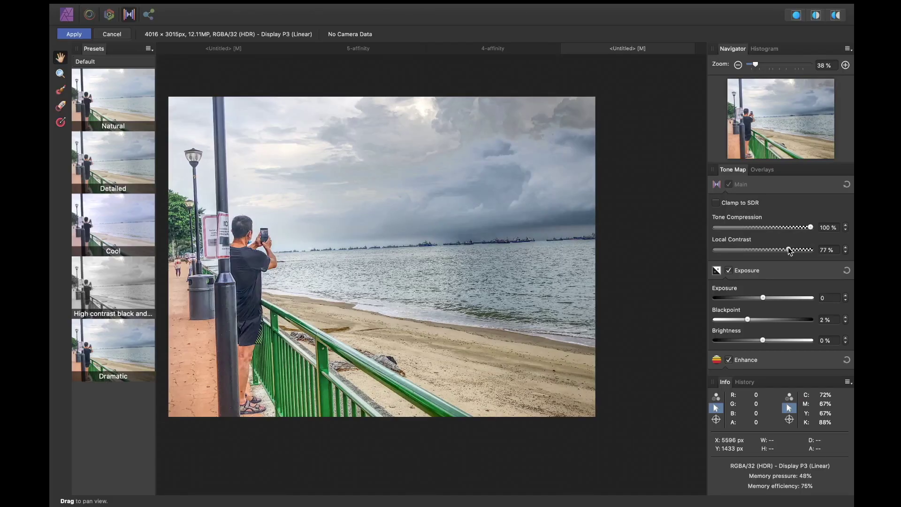
pyautogui.moveTo(784, 249); pyautogui.dragTo(787, 251)
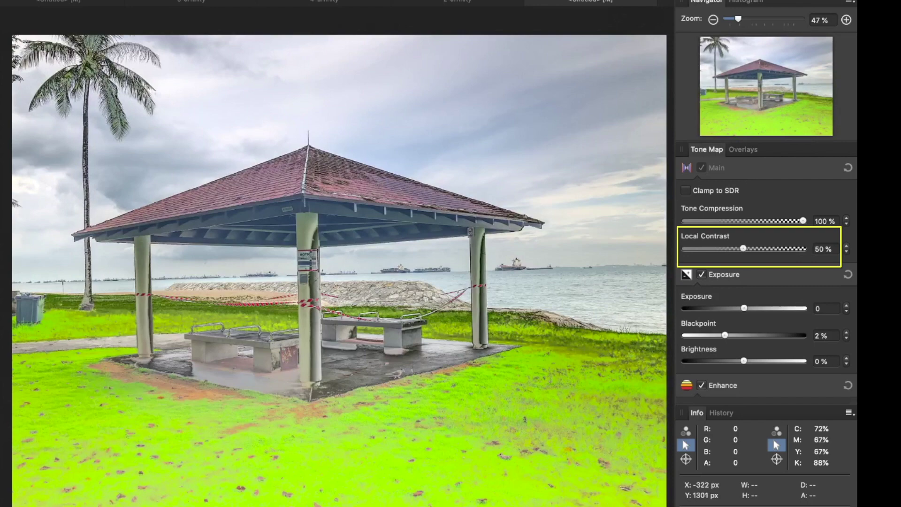
pyautogui.moveTo(744, 248); pyautogui.dragTo(798, 250)
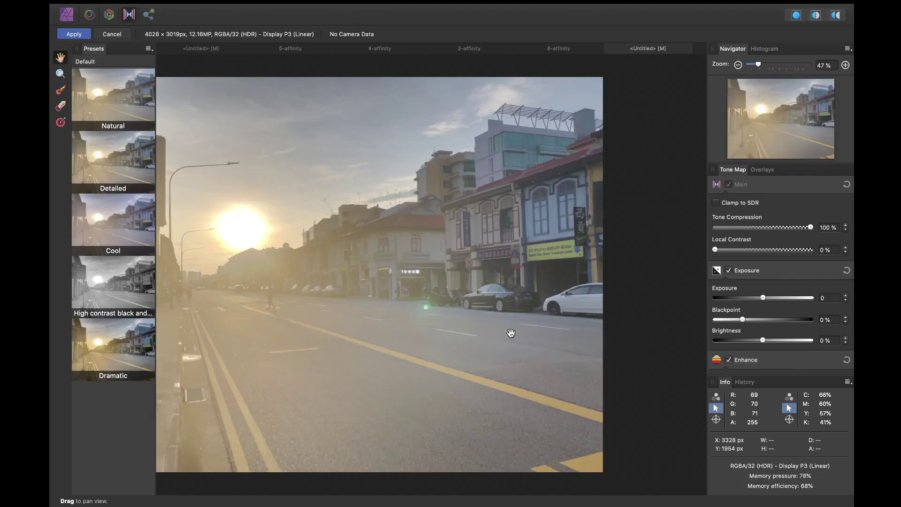
# - Apply Dramatic to the sunrise street photo, then set Local Contrast 77%, Blackpoint 3%, Saturation 38%
pyautogui.click(127, 359)
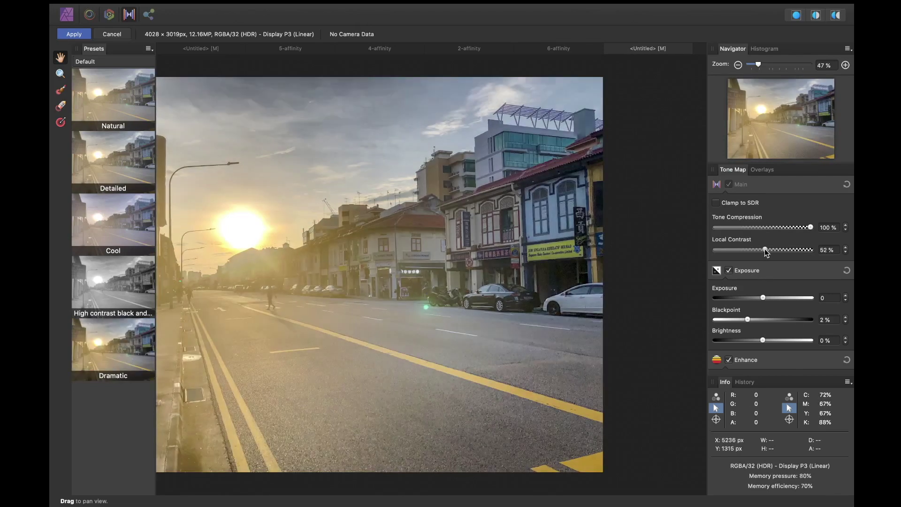
pyautogui.moveTo(762, 250); pyautogui.dragTo(788, 257)
pyautogui.scroll(-3, 781, 286)
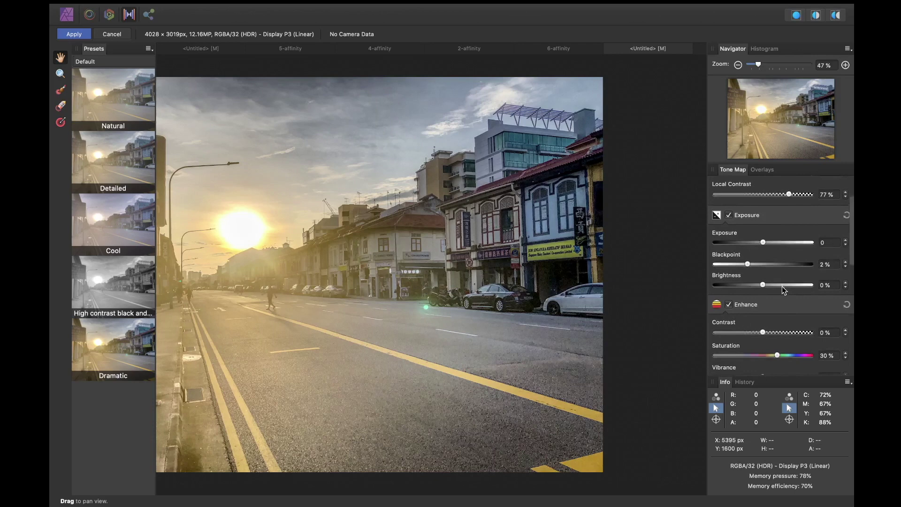
pyautogui.moveTo(748, 260); pyautogui.dragTo(752, 261)
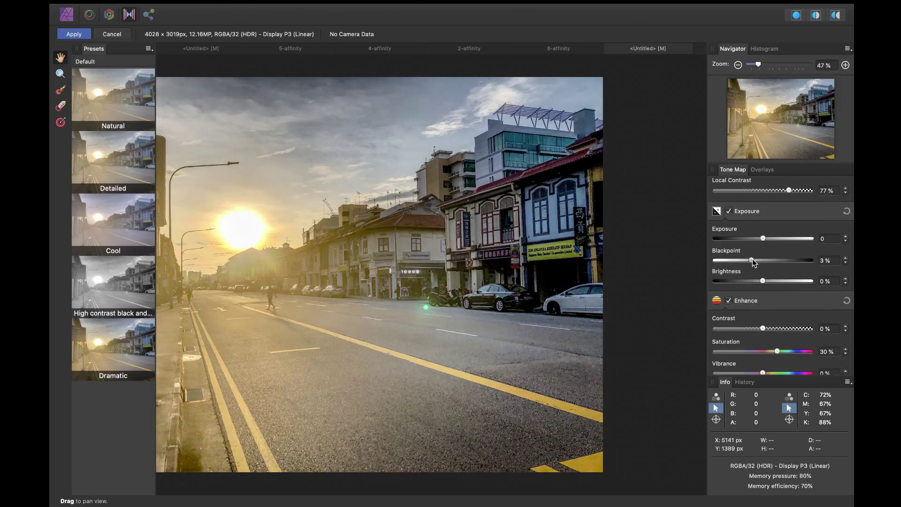
pyautogui.scroll(-3, 760, 279)
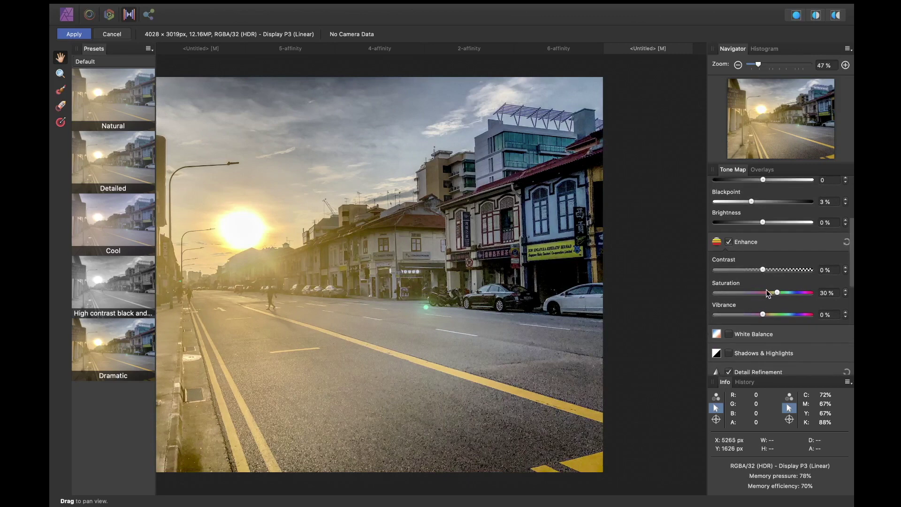
pyautogui.moveTo(778, 294); pyautogui.dragTo(781, 294)
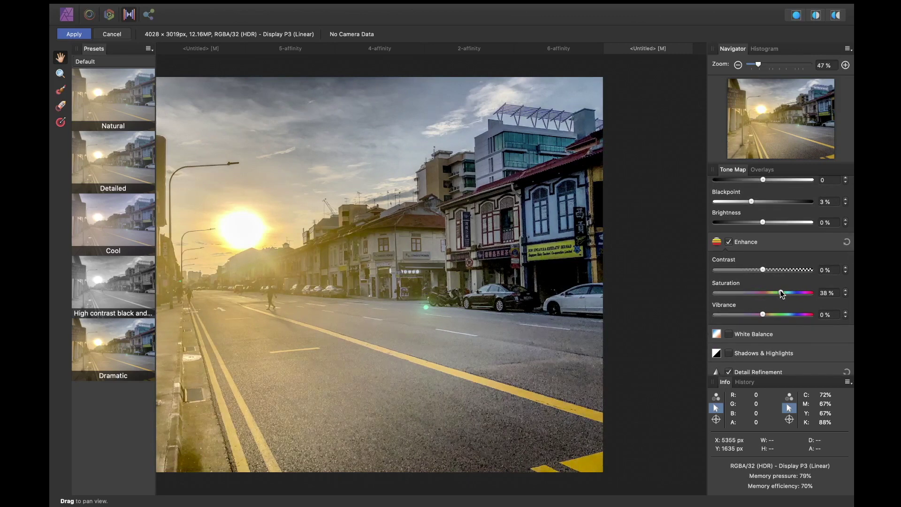
pyautogui.scroll(-3, 782, 294)
pyautogui.scroll(-1, 776, 301)
pyautogui.scroll(-5, 767, 317)
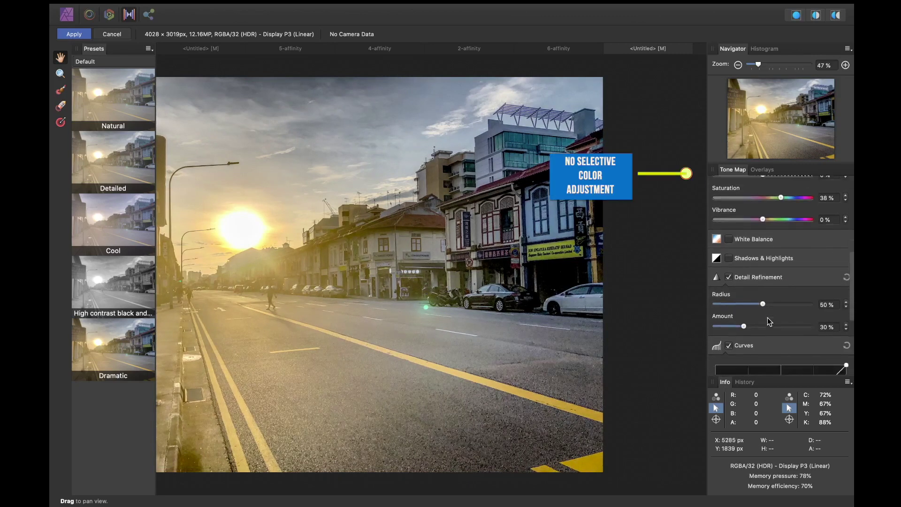
pyautogui.scroll(-3, 767, 317)
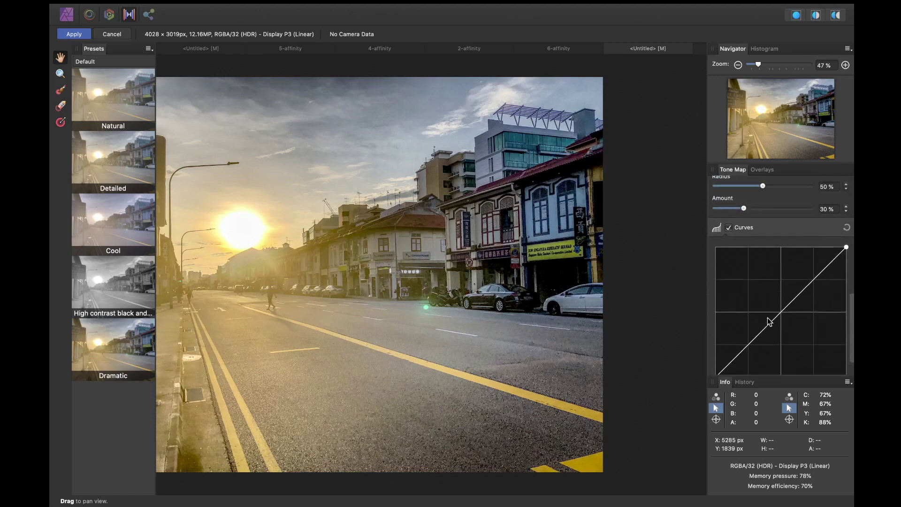
pyautogui.scroll(10, 770, 322)
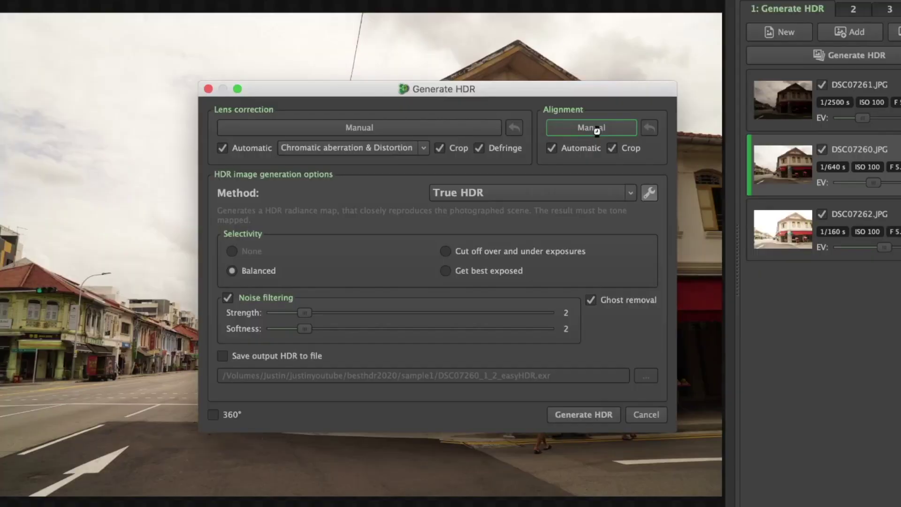
# - Check the manual alignment window, then pull down orange saturation on the ice cream photo
pyautogui.click(598, 127)
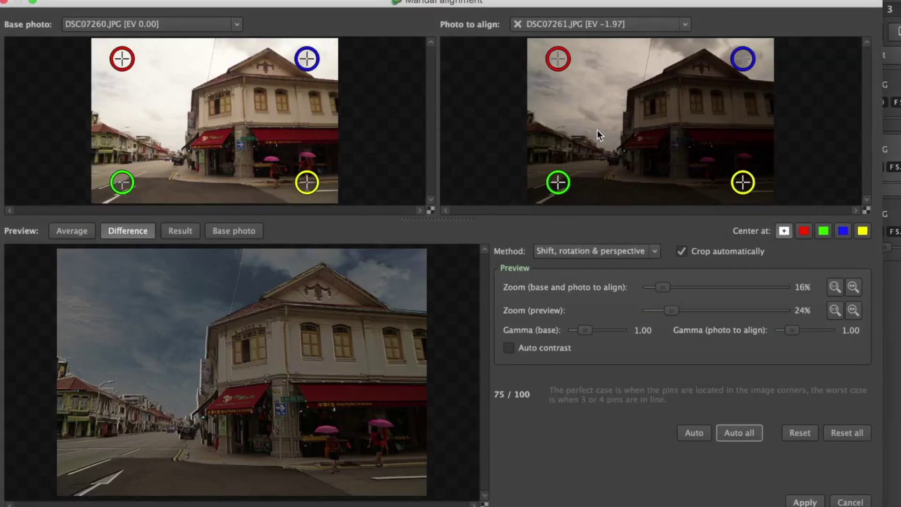
pyautogui.click(849, 501)
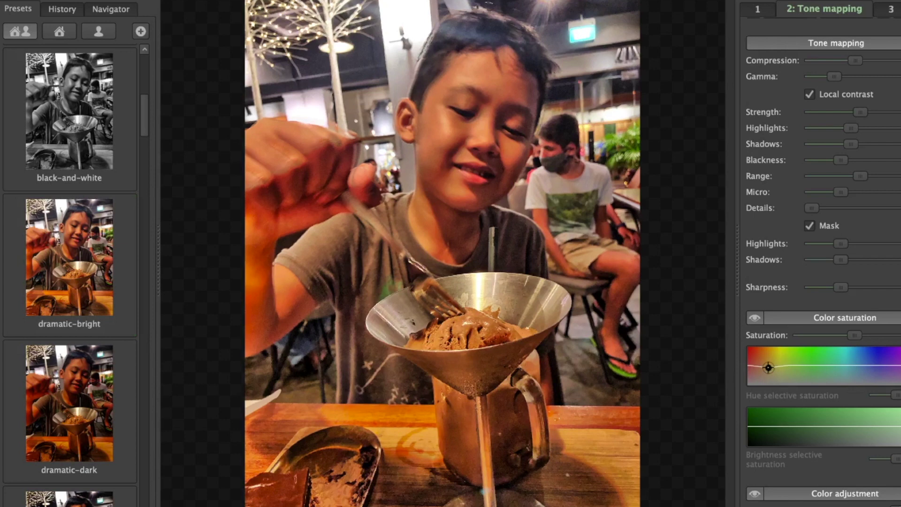
pyautogui.moveTo(768, 367); pyautogui.dragTo(766, 371)
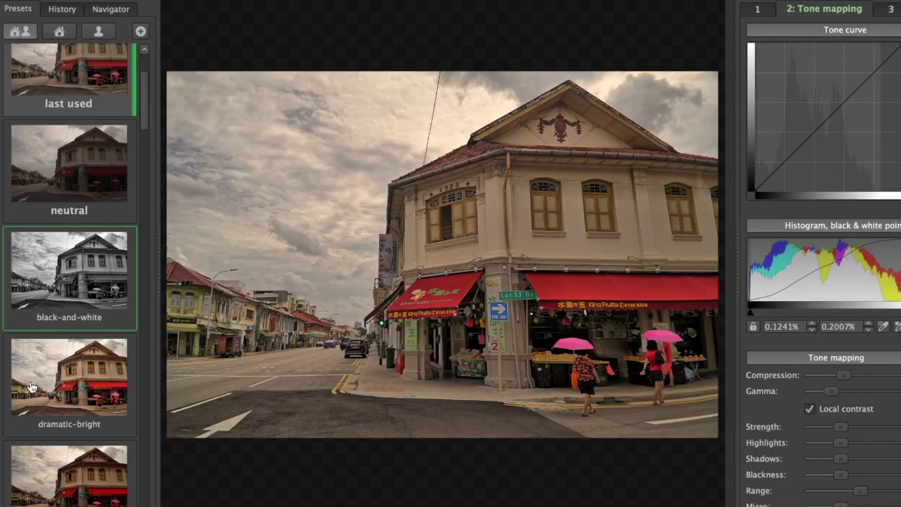
# - Try dramatic-bright and dramatic-dark on the street photo, leaving the gazebo on dramatic-bright
pyautogui.click(32, 387)
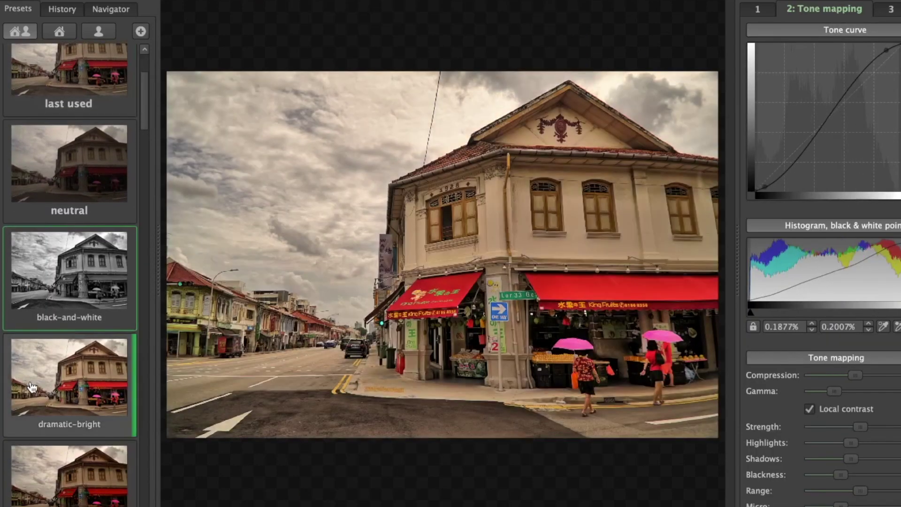
pyautogui.scroll(-3, 52, 412)
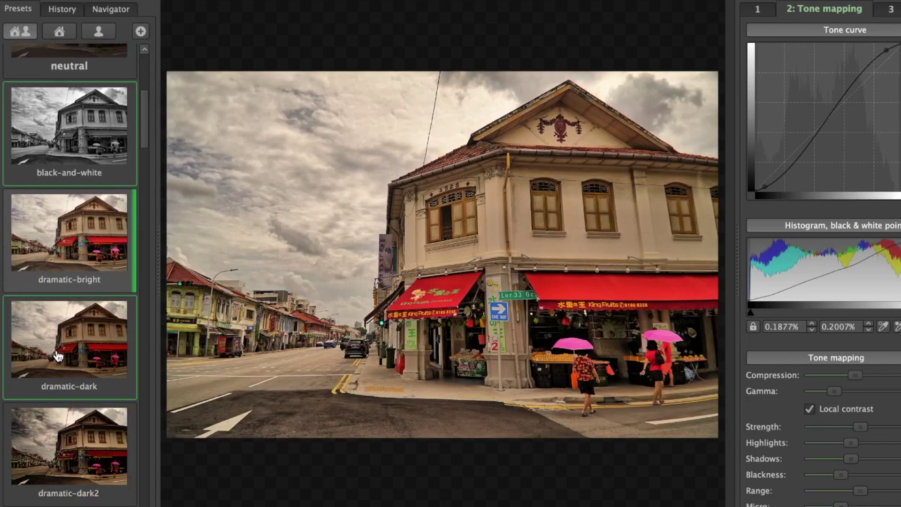
pyautogui.click(74, 371)
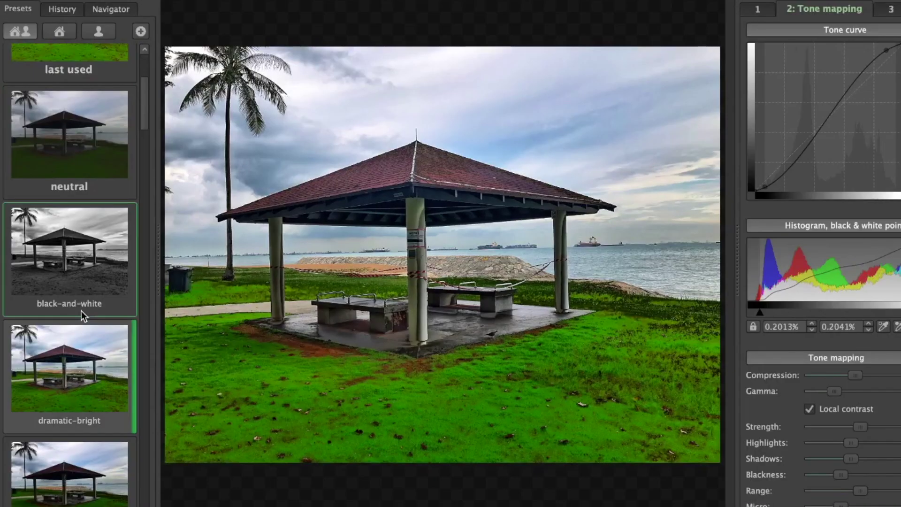
pyautogui.scroll(-5, 80, 311)
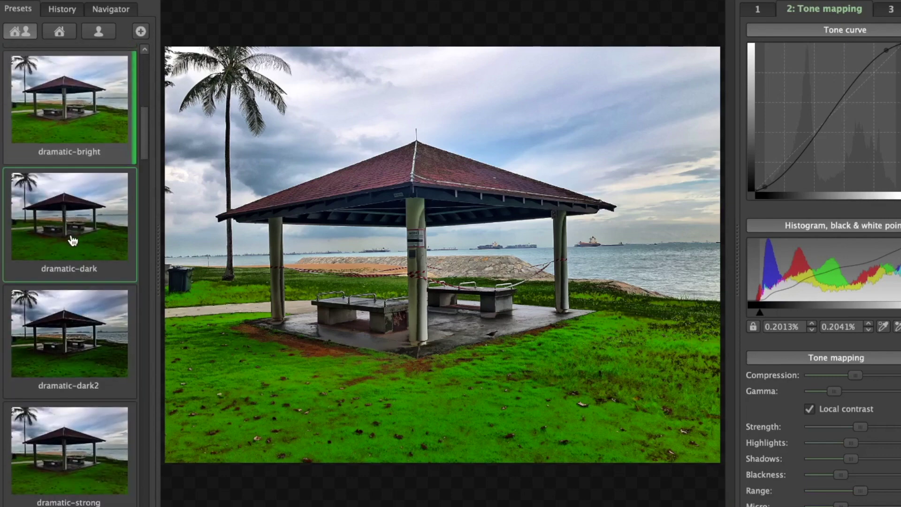
pyautogui.click(73, 240)
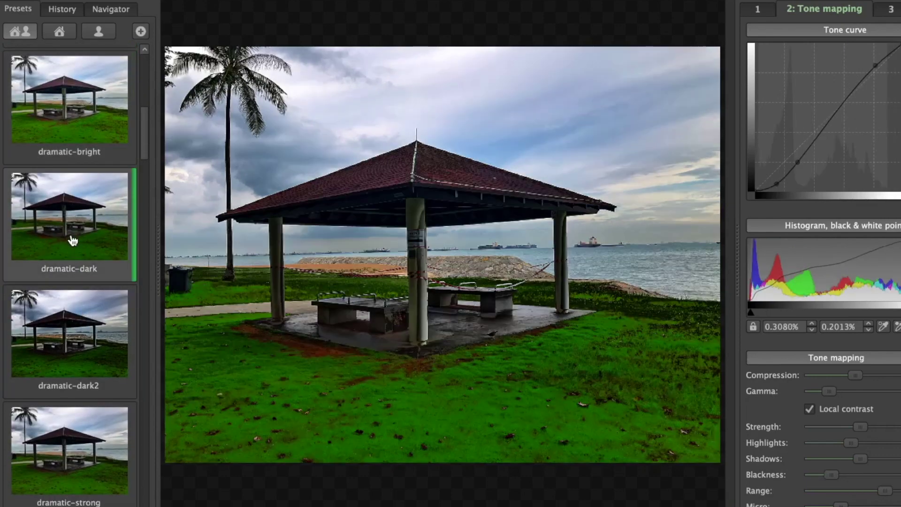
pyautogui.click(85, 142)
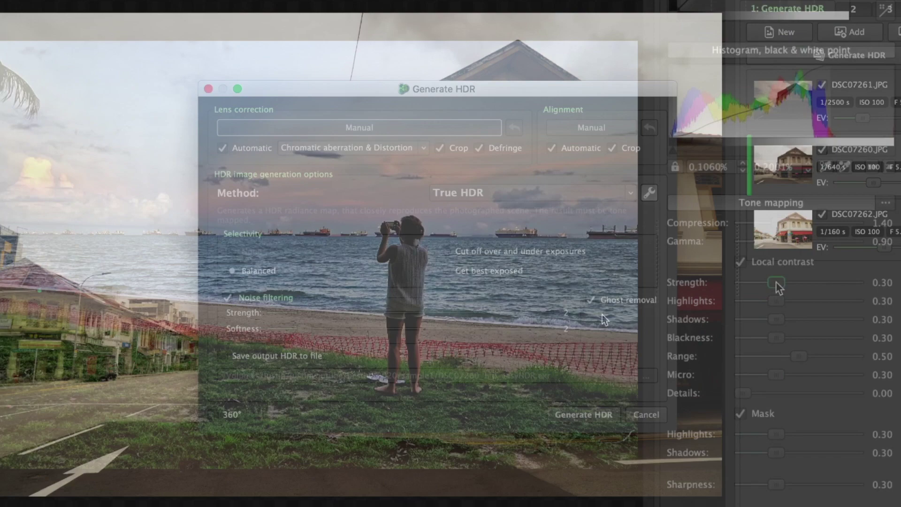
# - Raise Local contrast Strength to about 0.42 and shift the saturation dip toward redder hues
pyautogui.moveTo(775, 281)
pyautogui.mouseDown()
pyautogui.moveTo(807, 282)
pyautogui.moveTo(772, 294)
pyautogui.moveTo(789, 291)
pyautogui.mouseUp()
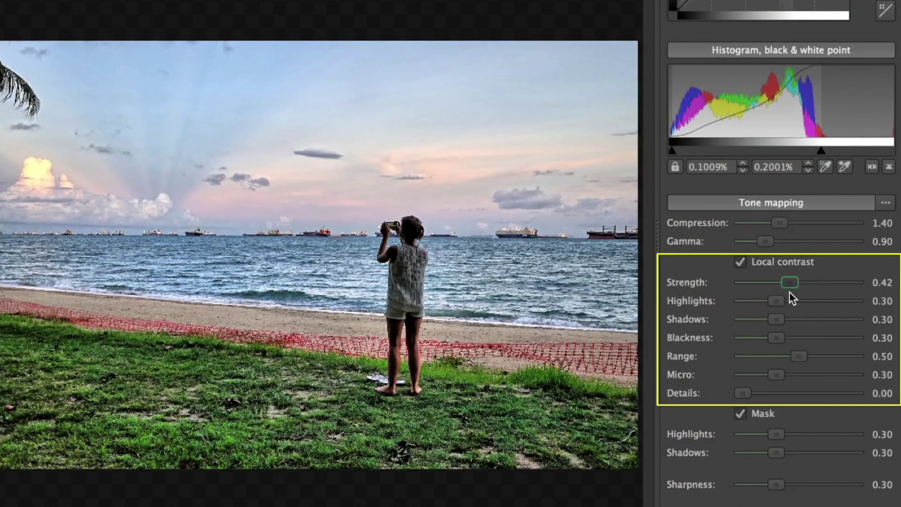
pyautogui.scroll(-7, 789, 389)
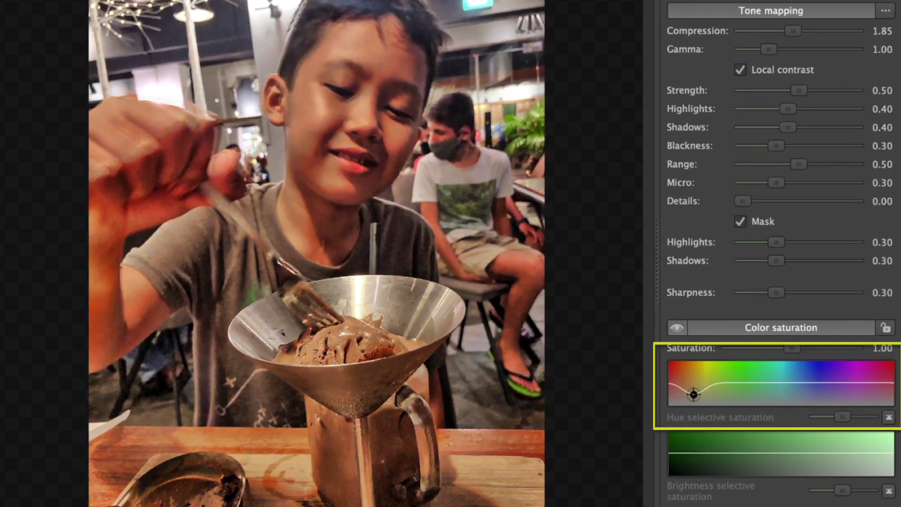
pyautogui.moveTo(694, 394); pyautogui.dragTo(689, 388)
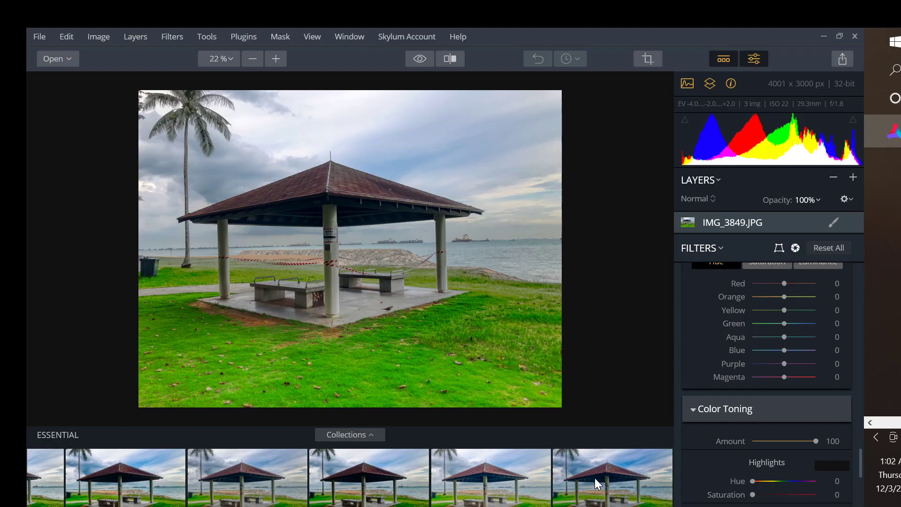
# - Give the gazebo the last Essential look and HSL saturation Red 55, Yellow 67, Green -84, Blue -41
pyautogui.click(595, 477)
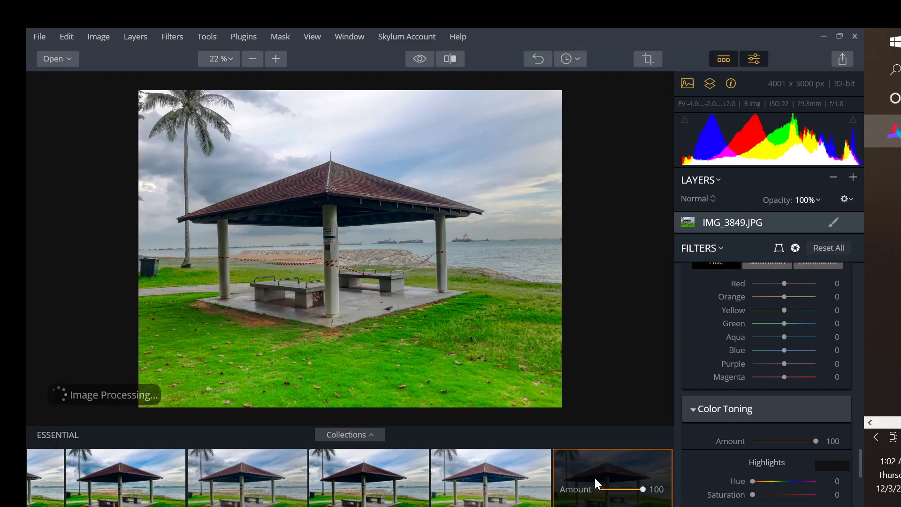
pyautogui.scroll(1, 768, 302)
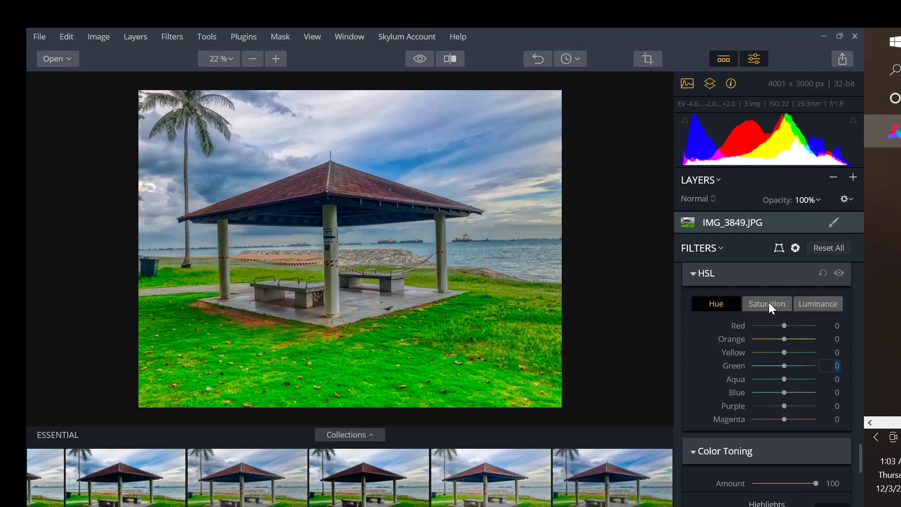
pyautogui.click(766, 303)
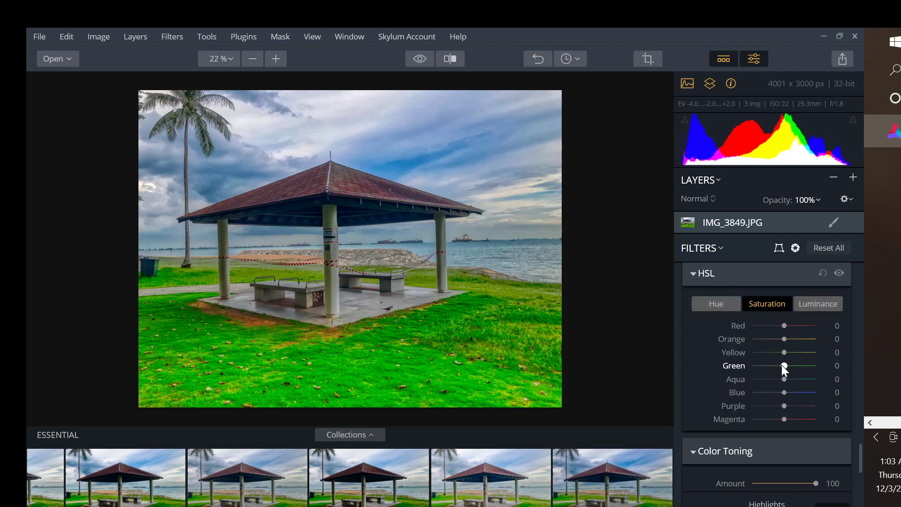
pyautogui.moveTo(782, 366); pyautogui.dragTo(755, 365)
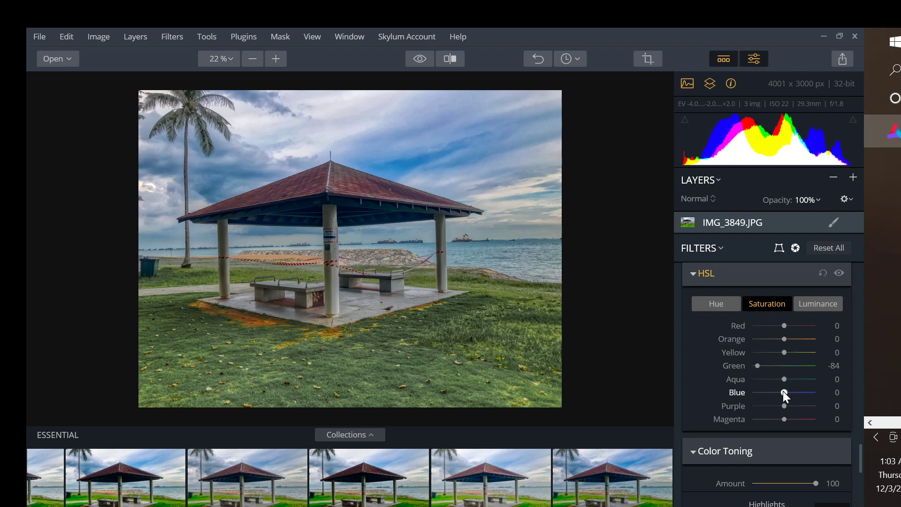
pyautogui.moveTo(783, 391); pyautogui.dragTo(770, 393)
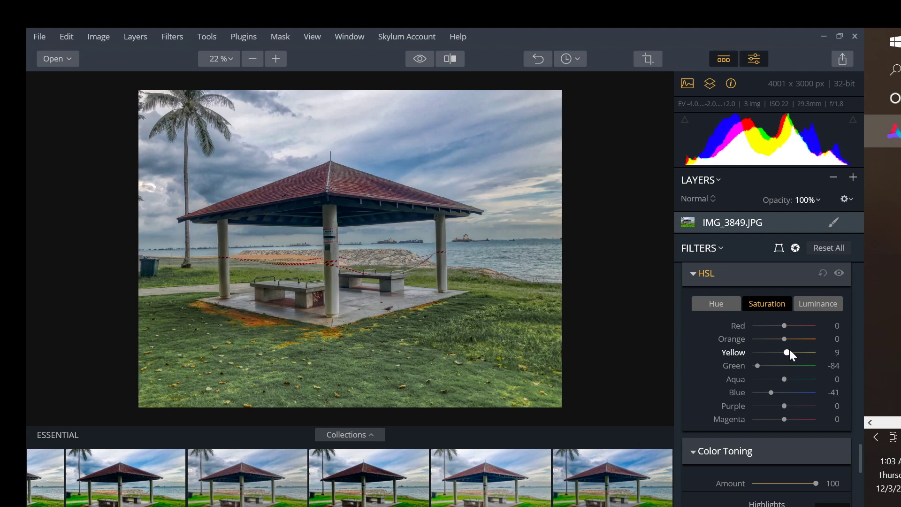
pyautogui.moveTo(790, 355); pyautogui.dragTo(805, 350)
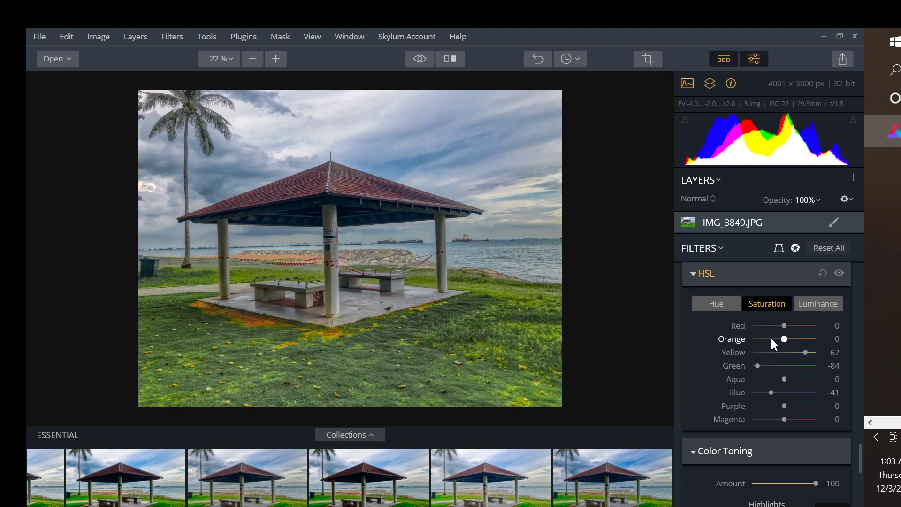
pyautogui.moveTo(784, 326); pyautogui.dragTo(795, 326)
# - Set the HDR Enhance Clarity amount to 68 on the gazebo photo and compare with the original
pyautogui.scroll(4, 802, 335)
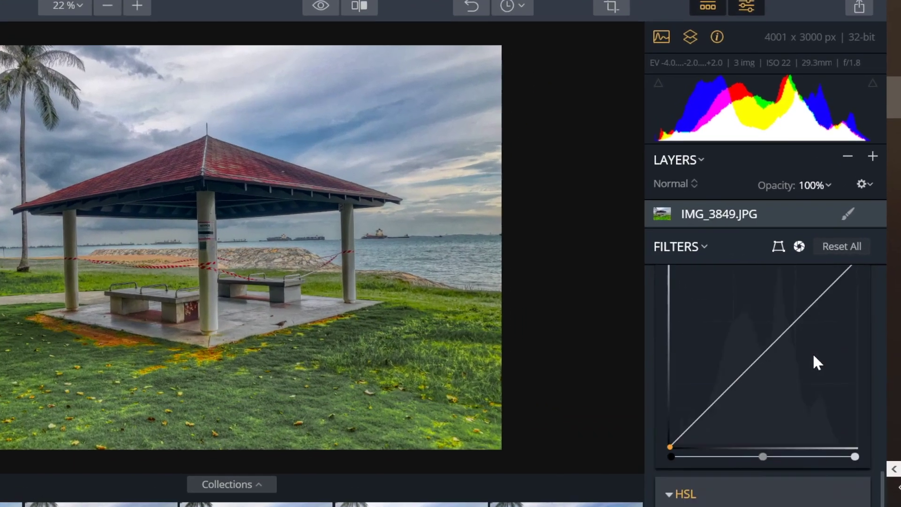
pyautogui.scroll(15, 814, 357)
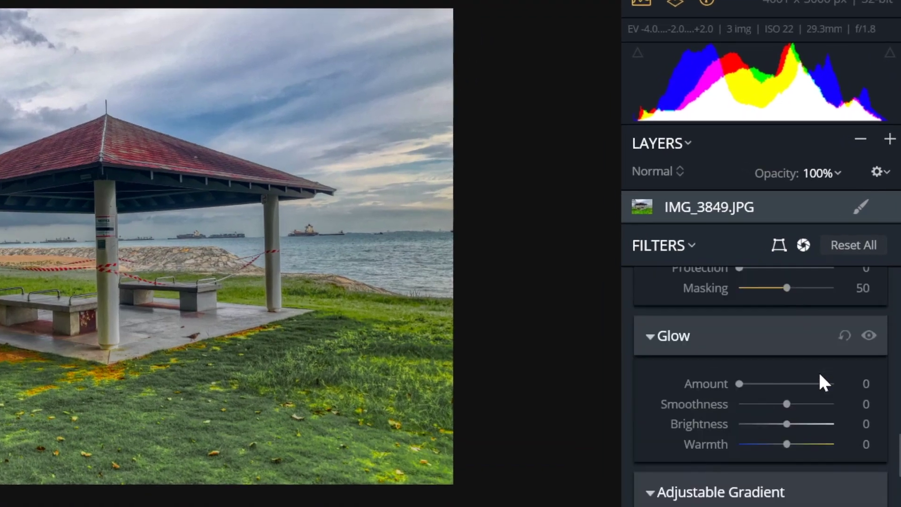
pyautogui.scroll(12, 820, 376)
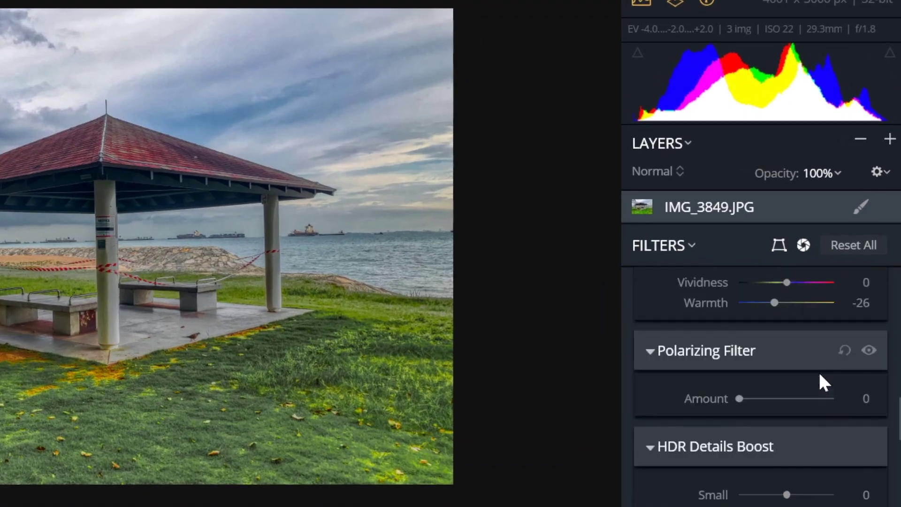
pyautogui.scroll(12, 820, 375)
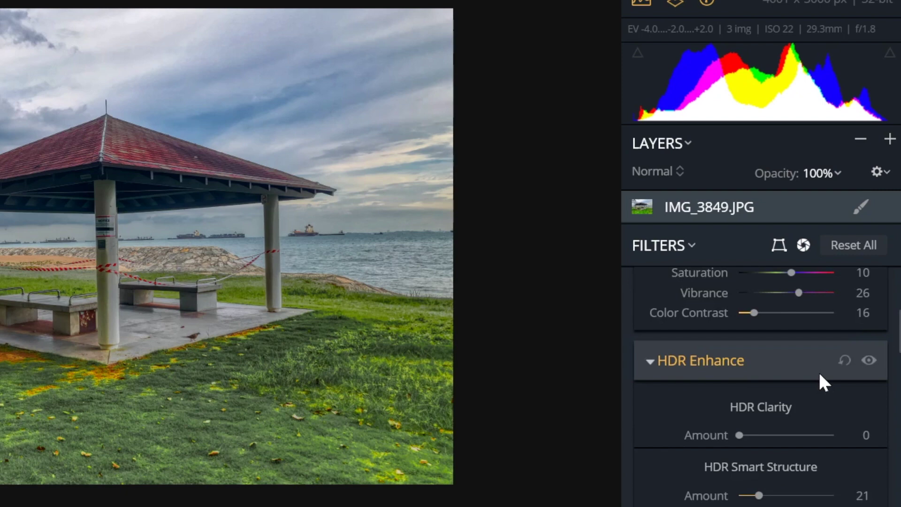
pyautogui.scroll(-5, 819, 374)
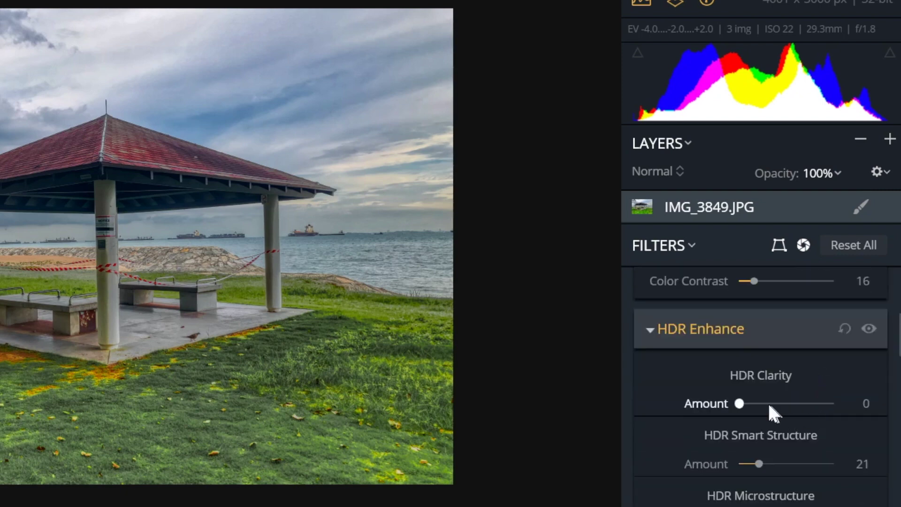
pyautogui.moveTo(740, 403); pyautogui.dragTo(829, 402)
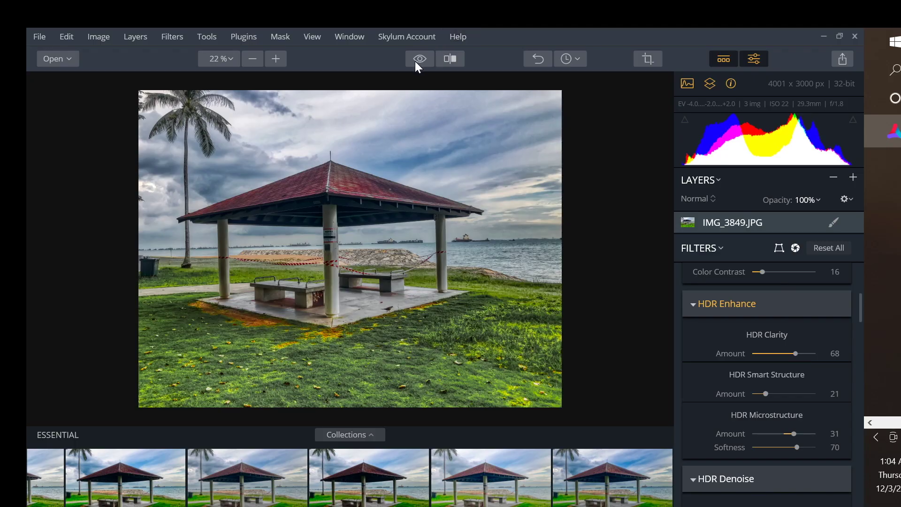
pyautogui.click(415, 59)
# - Compare with the original again, merge the three promenade exposures, and apply the last Essential look
pyautogui.click(414, 59)
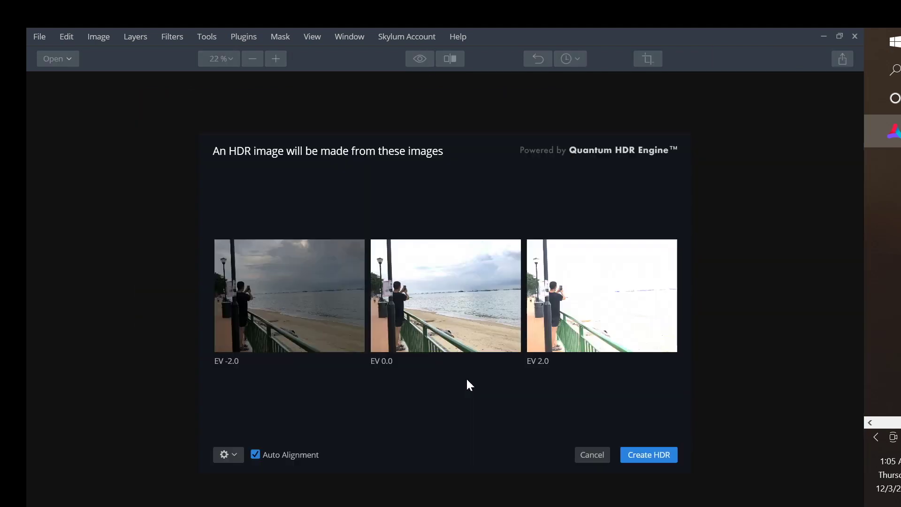
pyautogui.click(664, 457)
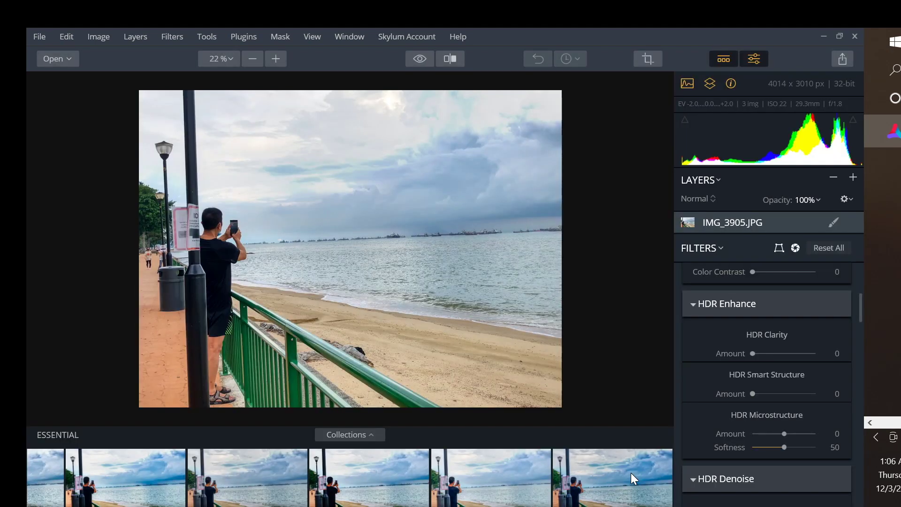
pyautogui.click(630, 472)
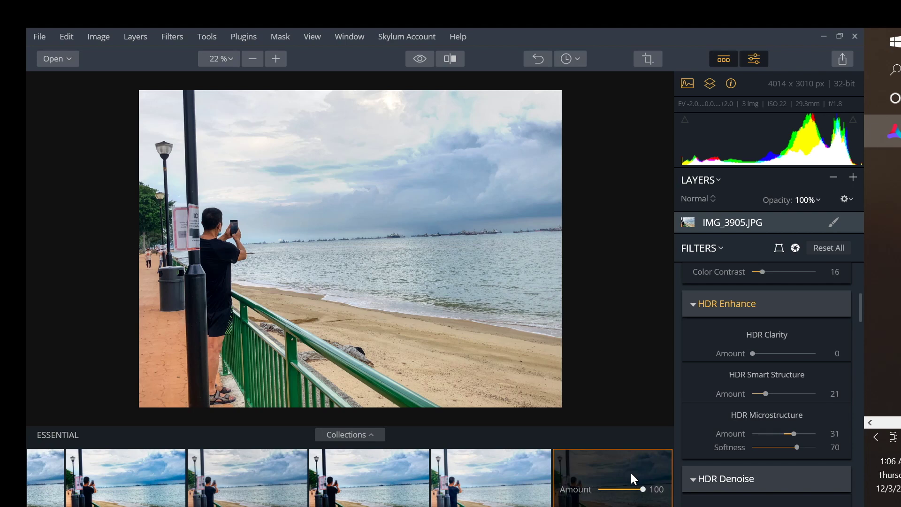
# - Slightly lower blue saturation in the HSL Saturation sliders
pyautogui.scroll(-6, 688, 378)
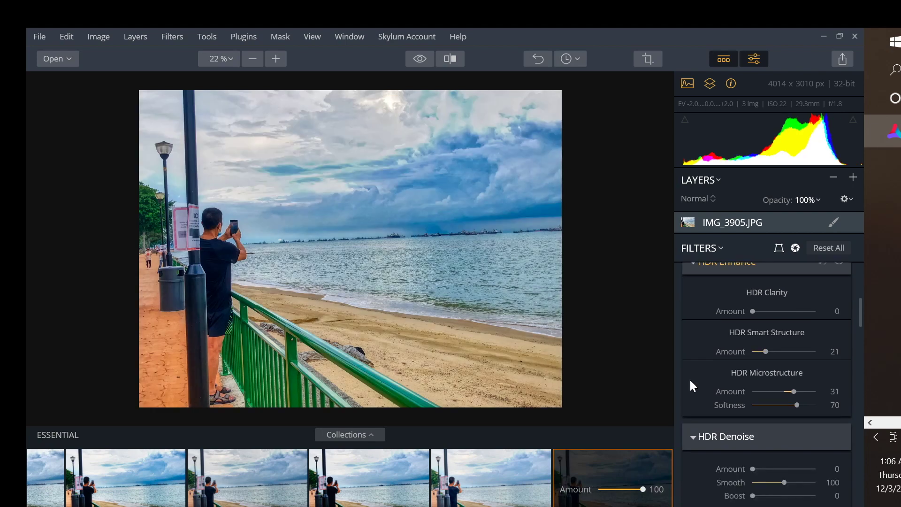
pyautogui.scroll(-5, 689, 379)
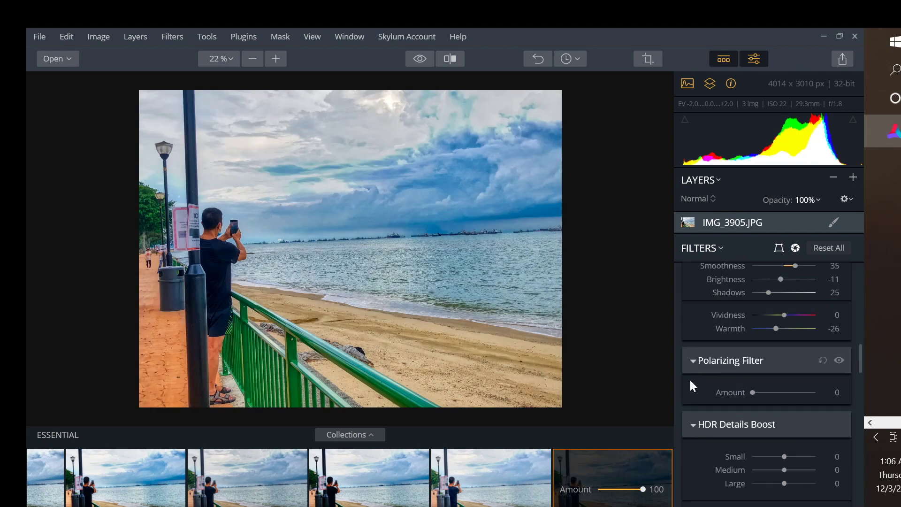
pyautogui.scroll(-8, 690, 381)
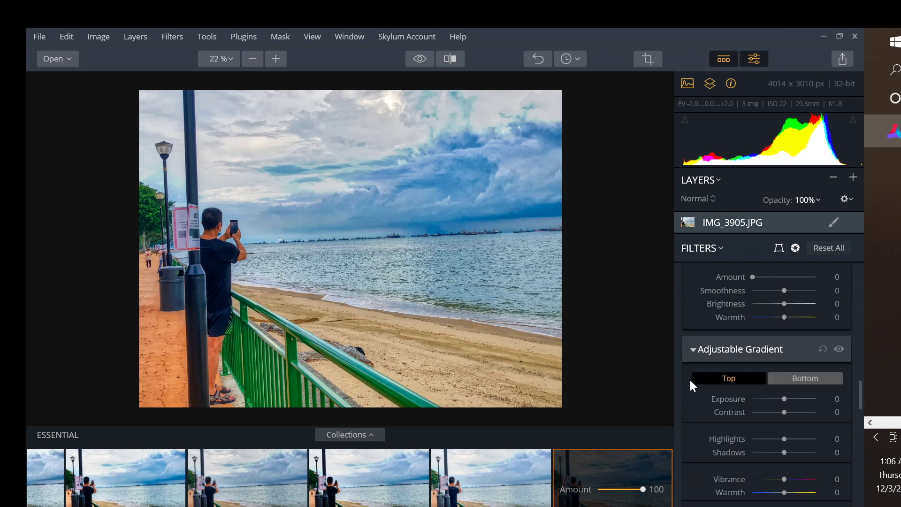
pyautogui.scroll(-5, 690, 381)
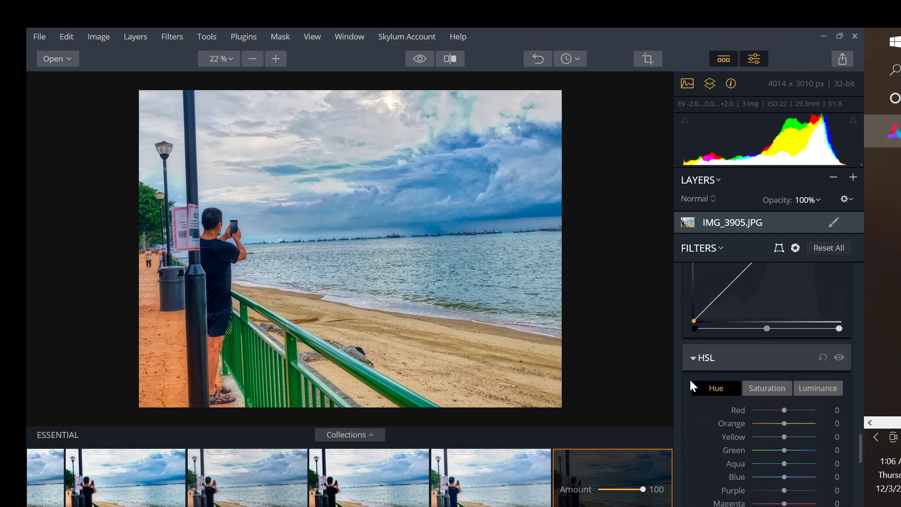
pyautogui.click(762, 350)
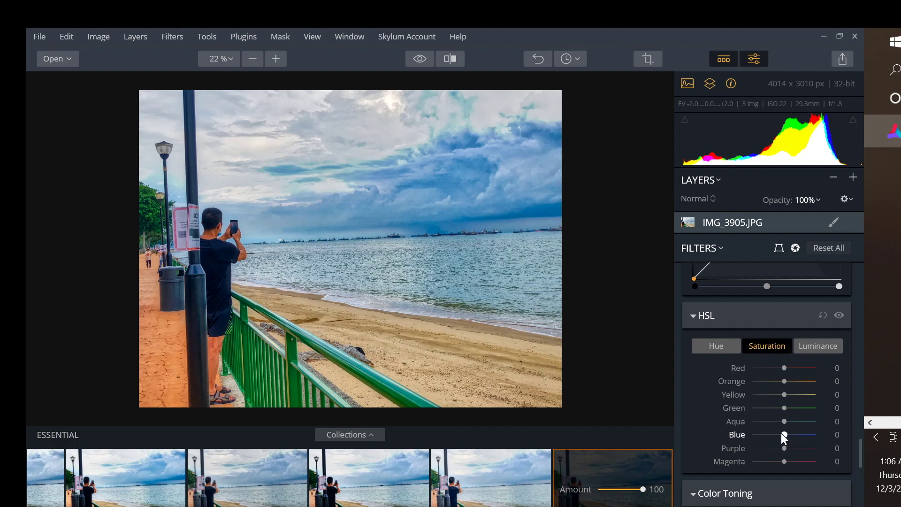
pyautogui.moveTo(780, 433); pyautogui.dragTo(773, 432)
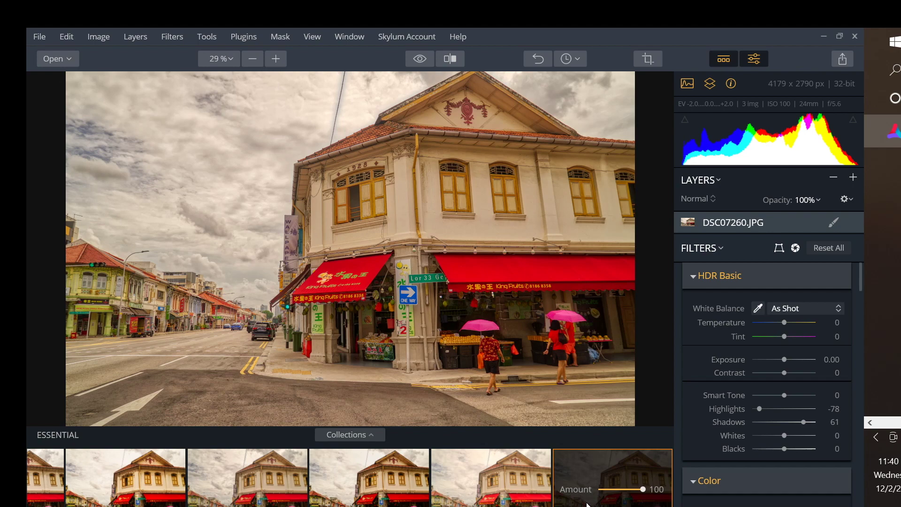
# - Set the HSL Red hue of the street photo to -98
pyautogui.scroll(-4, 764, 368)
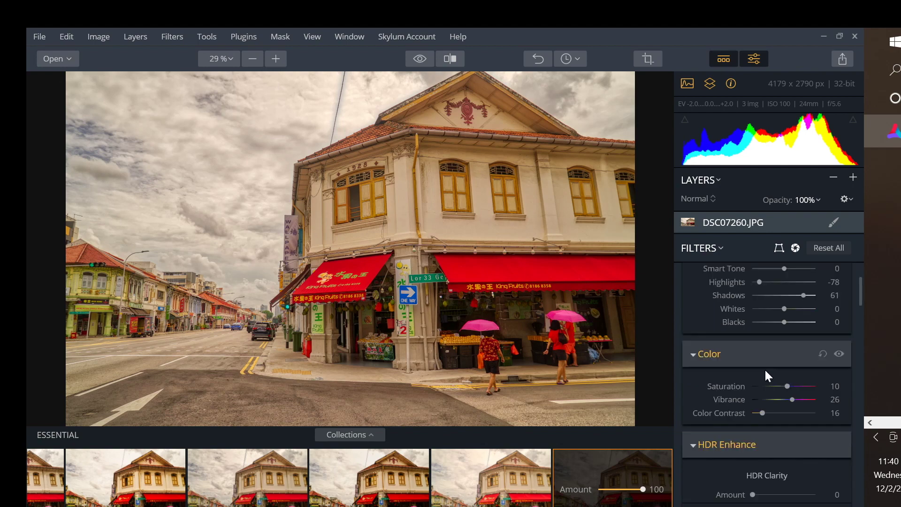
pyautogui.scroll(-8, 764, 370)
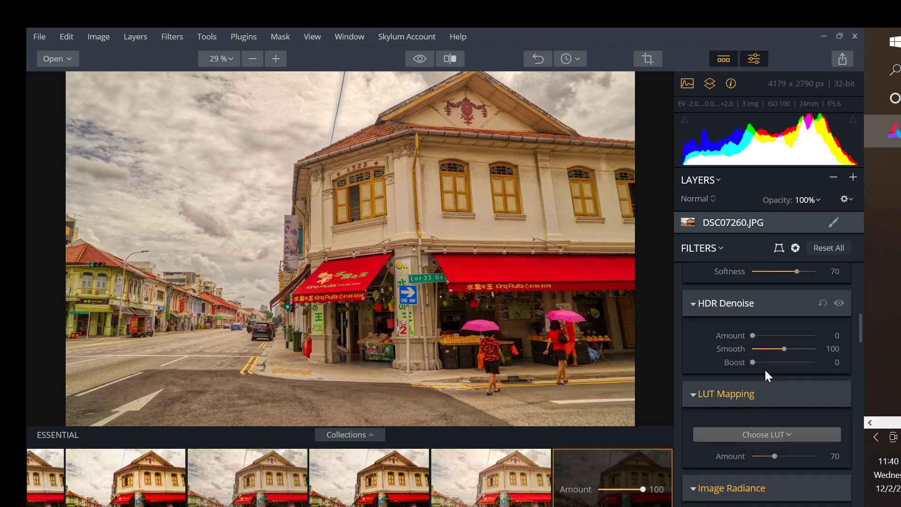
pyautogui.scroll(-8, 765, 370)
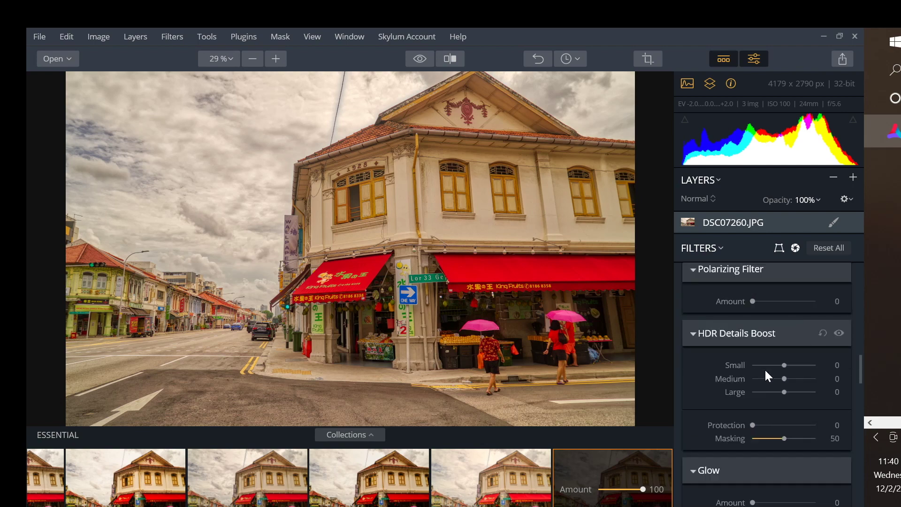
pyautogui.scroll(-8, 764, 371)
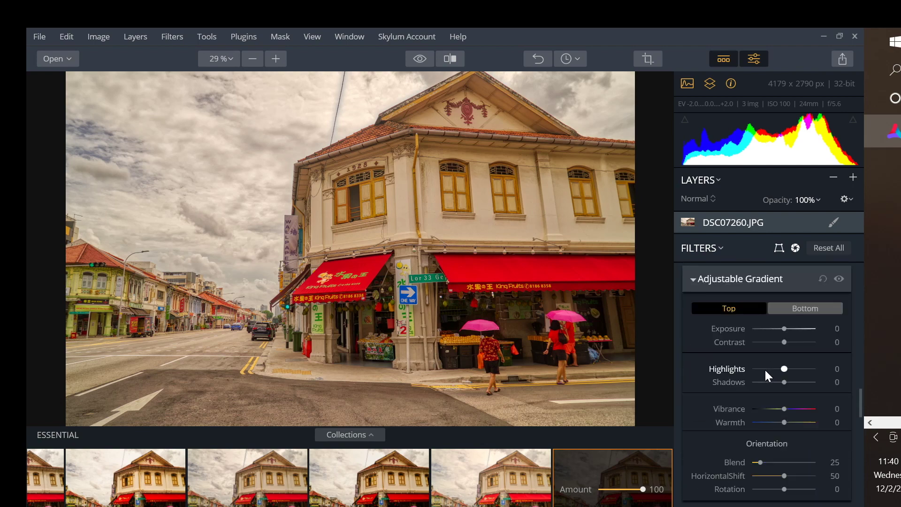
pyautogui.scroll(-4, 765, 372)
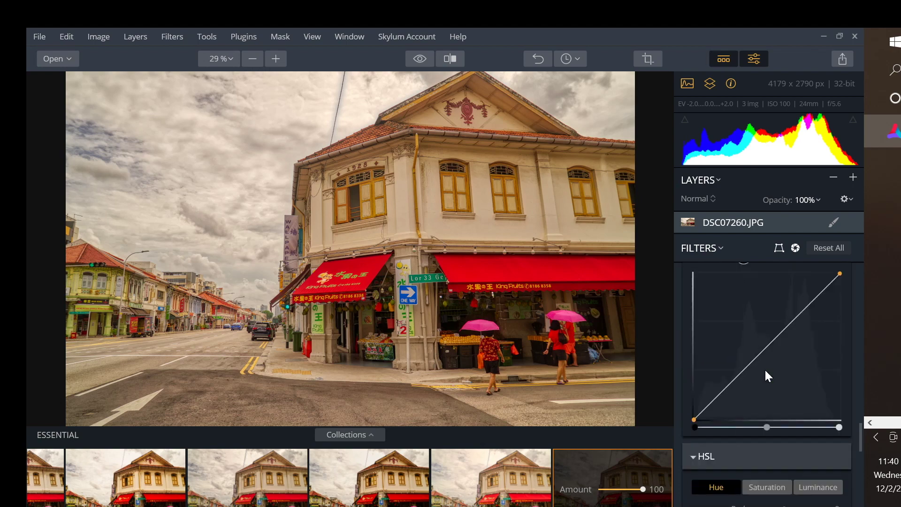
pyautogui.scroll(-2, 764, 369)
pyautogui.scroll(-2, 765, 369)
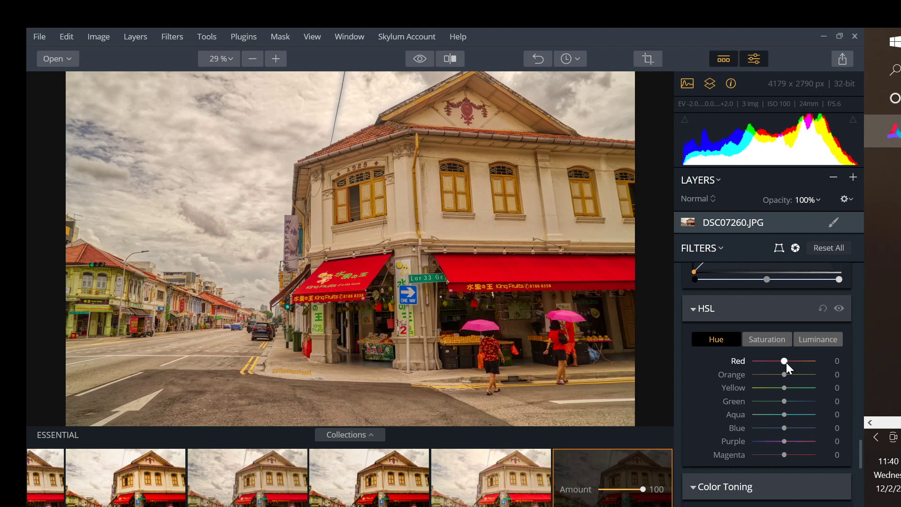
pyautogui.moveTo(784, 361); pyautogui.dragTo(753, 361)
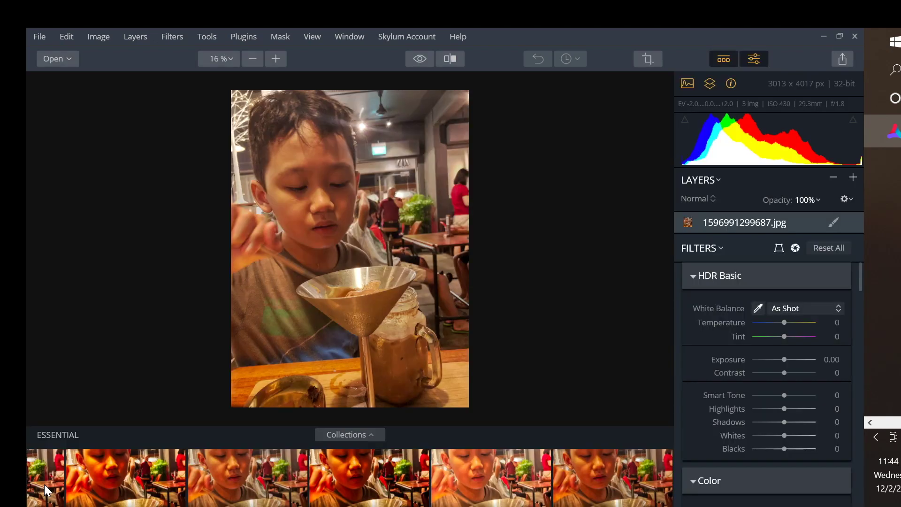
# - Compare five successive Essential looks on the boy's merged night shot
pyautogui.click(44, 485)
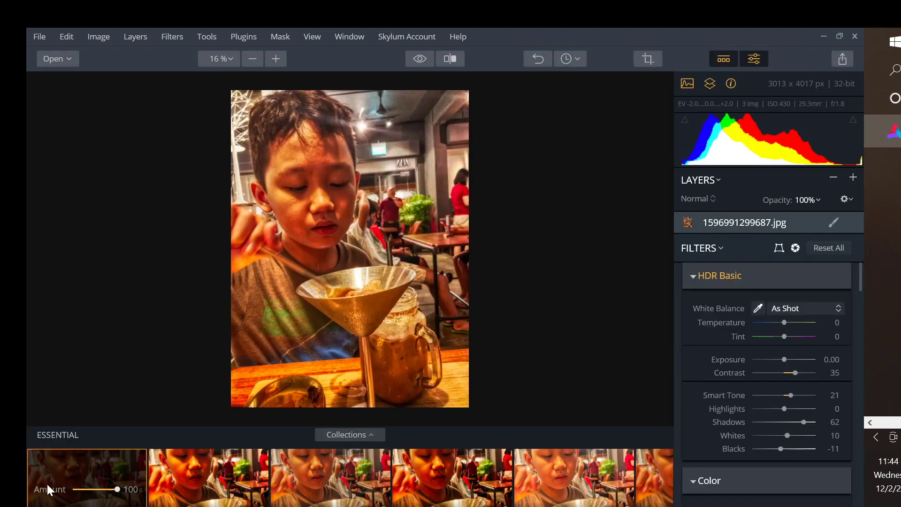
pyautogui.click(195, 484)
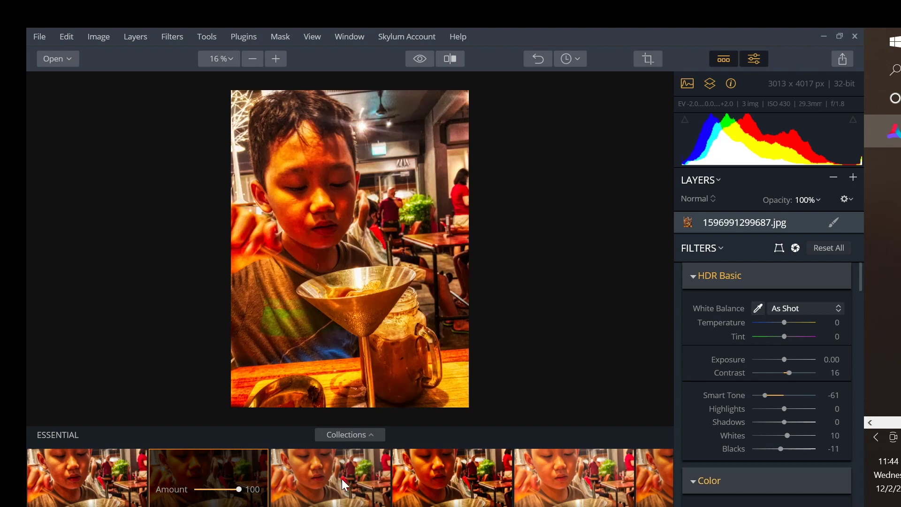
pyautogui.click(368, 486)
pyautogui.click(470, 490)
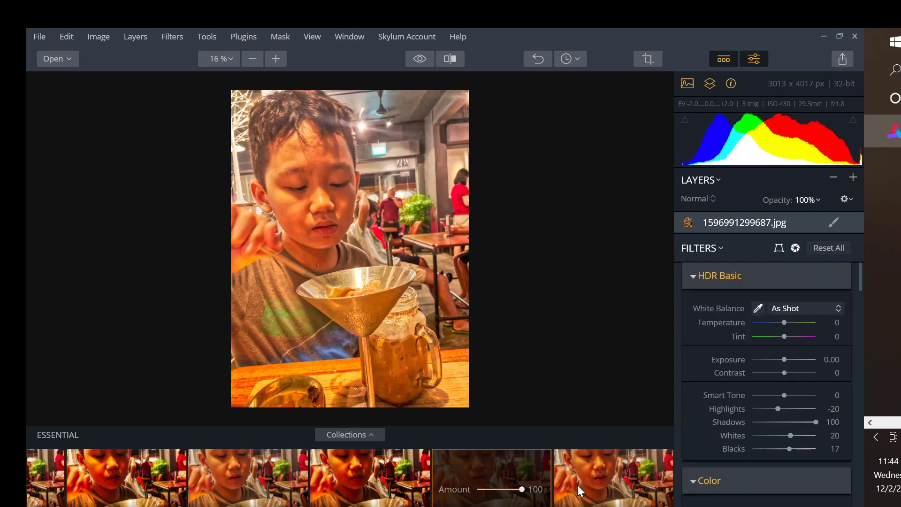
pyautogui.click(573, 492)
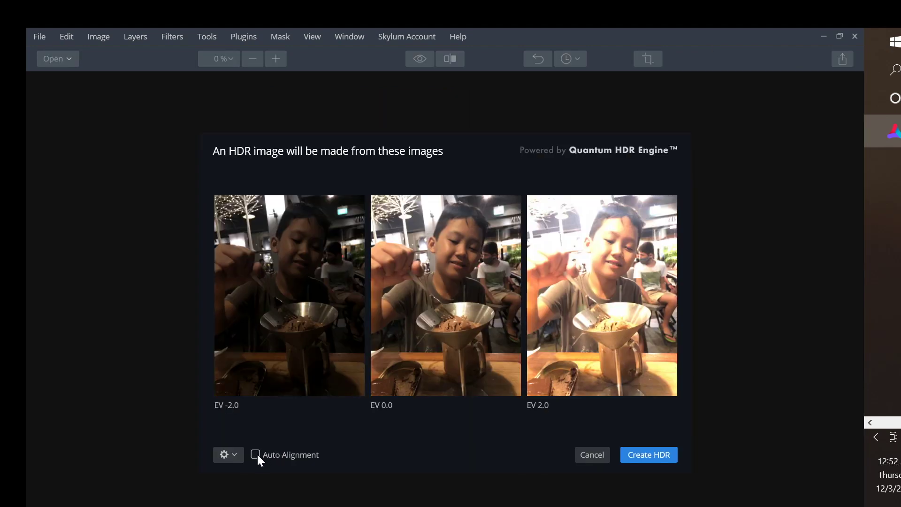
# - Turn on auto alignment for the boy's three exposures at EV -2, 0 and 2
pyautogui.click(256, 454)
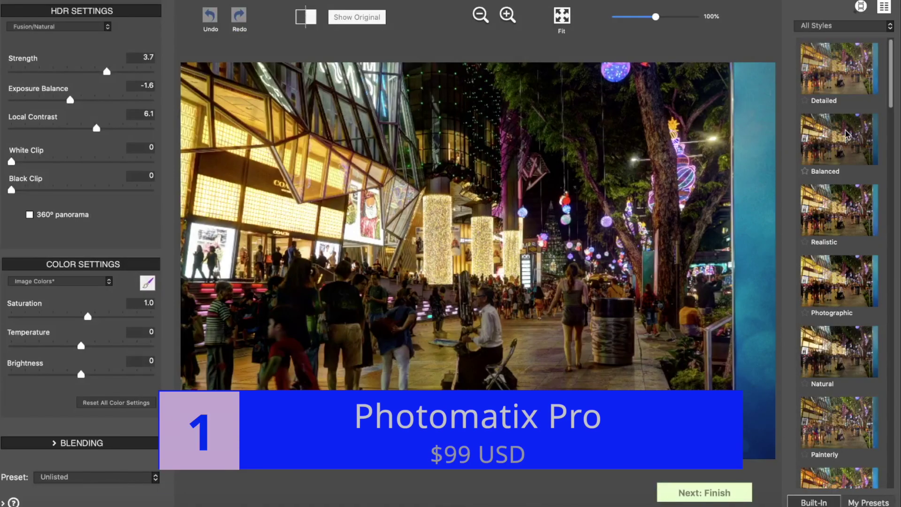
# - Preview the Detailed, Balanced, Realistic, Photographic and Natural styles on the night street scene
pyautogui.click(834, 85)
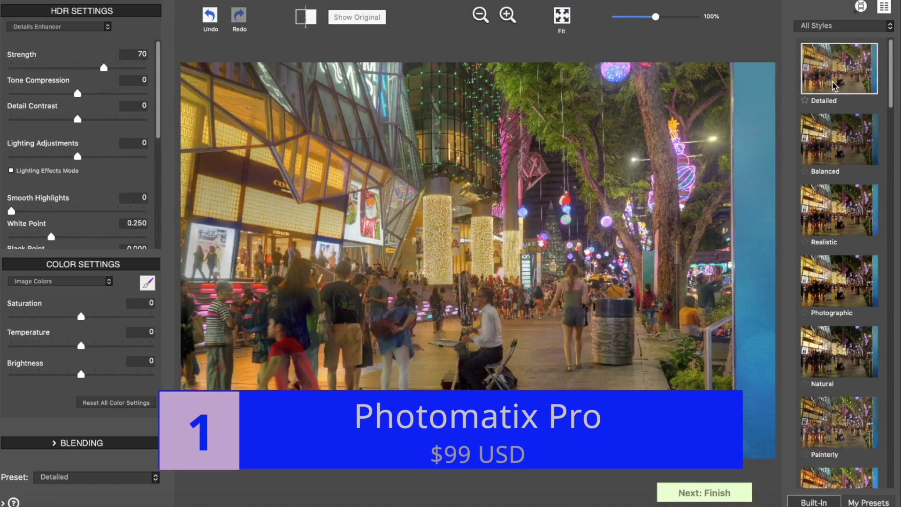
pyautogui.click(837, 133)
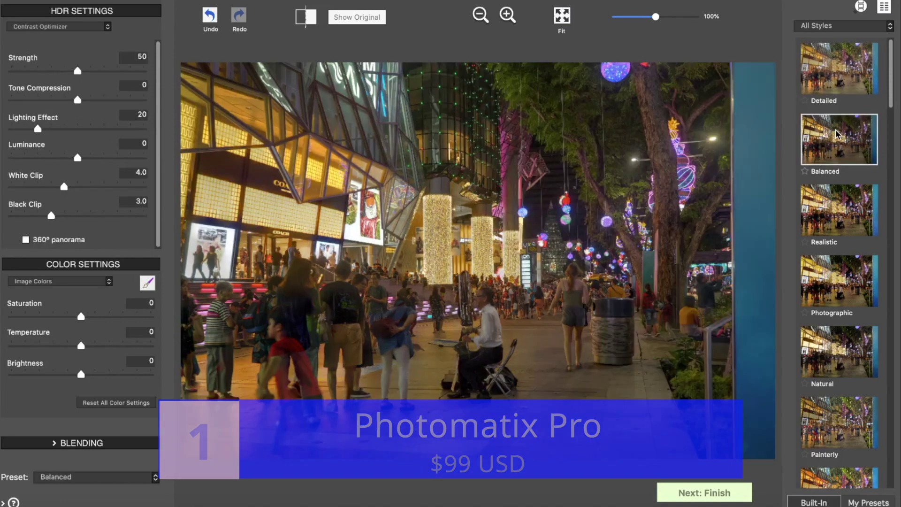
pyautogui.click(837, 198)
pyautogui.scroll(-3, 838, 206)
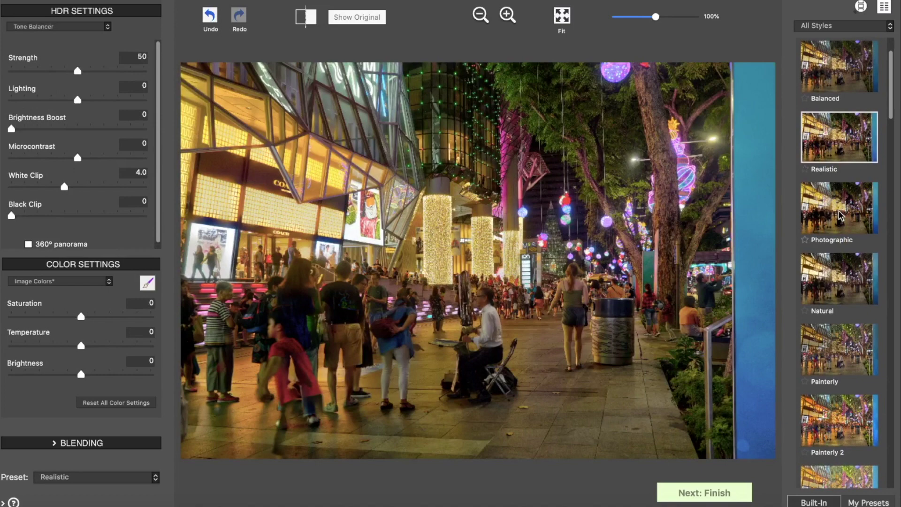
pyautogui.click(838, 216)
pyautogui.click(836, 271)
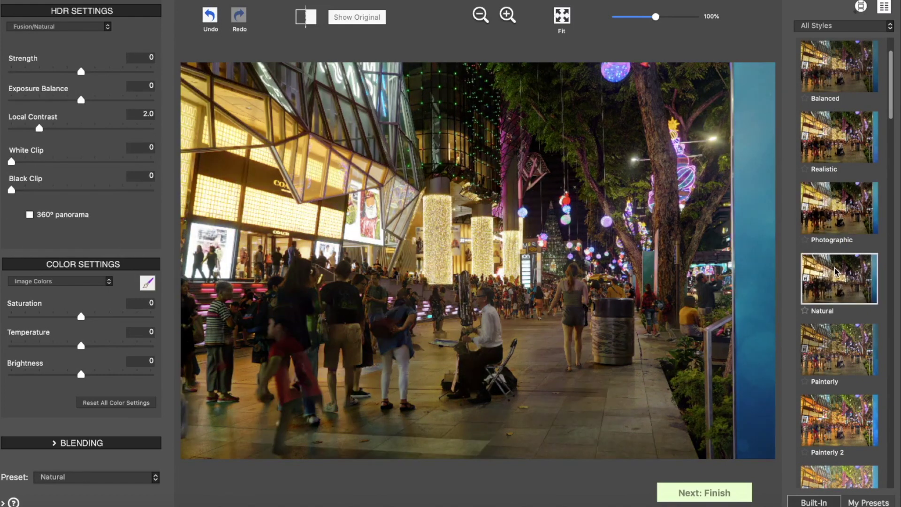
pyautogui.scroll(-3, 833, 304)
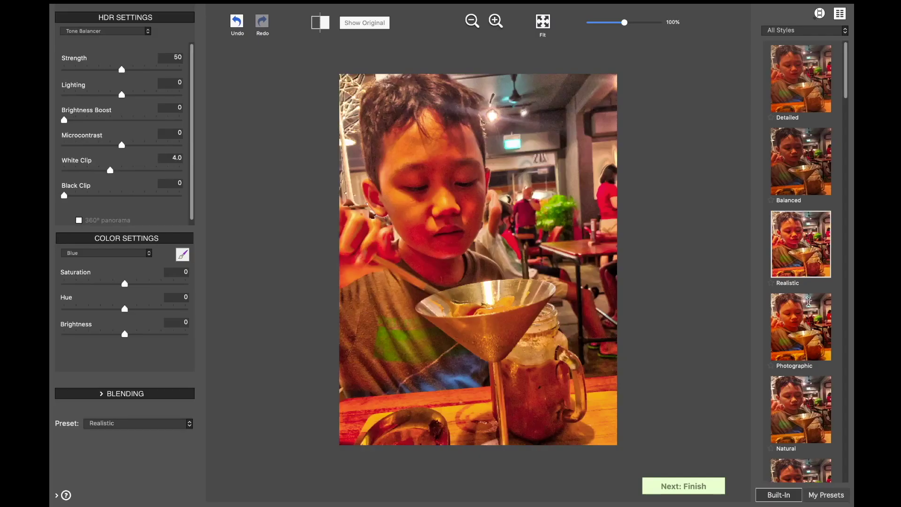
# - Try Photographic, Natural, Painterly and Detailed on the boy photo, settling on Balanced
pyautogui.click(810, 322)
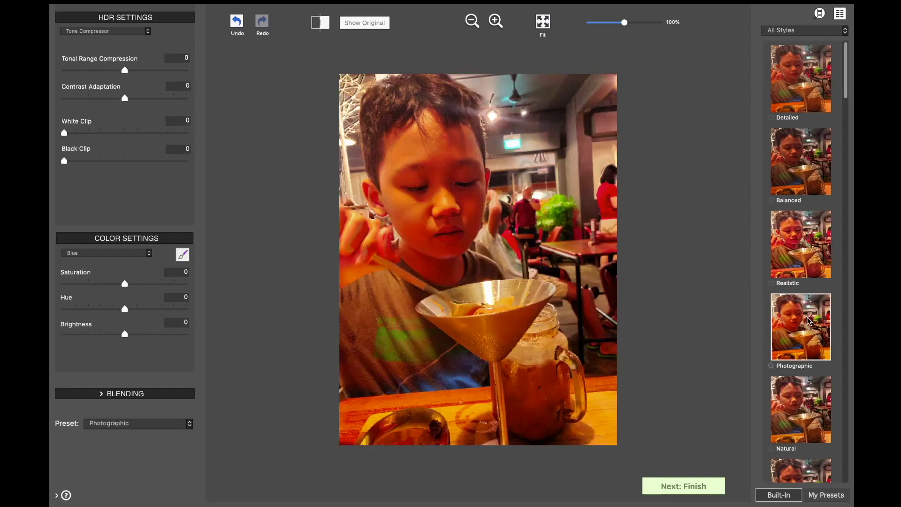
pyautogui.click(808, 387)
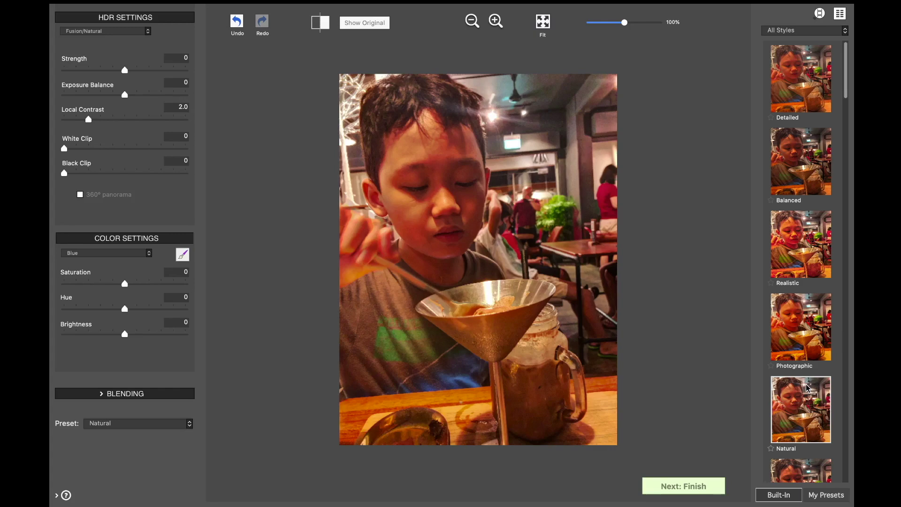
pyautogui.scroll(-4, 806, 387)
pyautogui.click(807, 398)
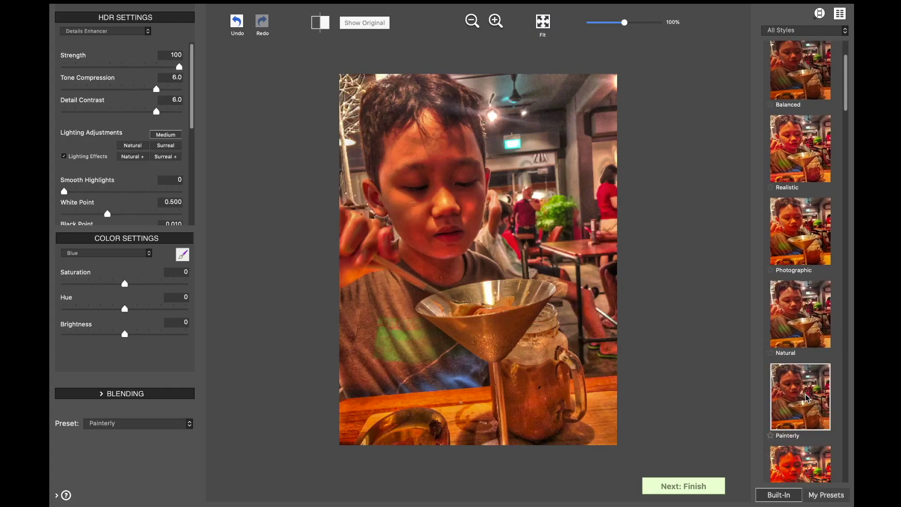
pyautogui.scroll(-2, 805, 365)
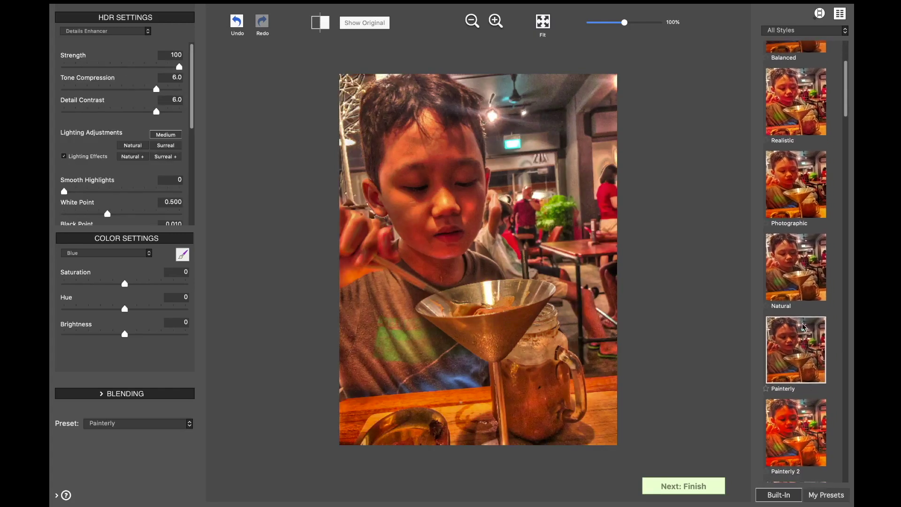
pyautogui.click(796, 272)
pyautogui.scroll(6, 789, 231)
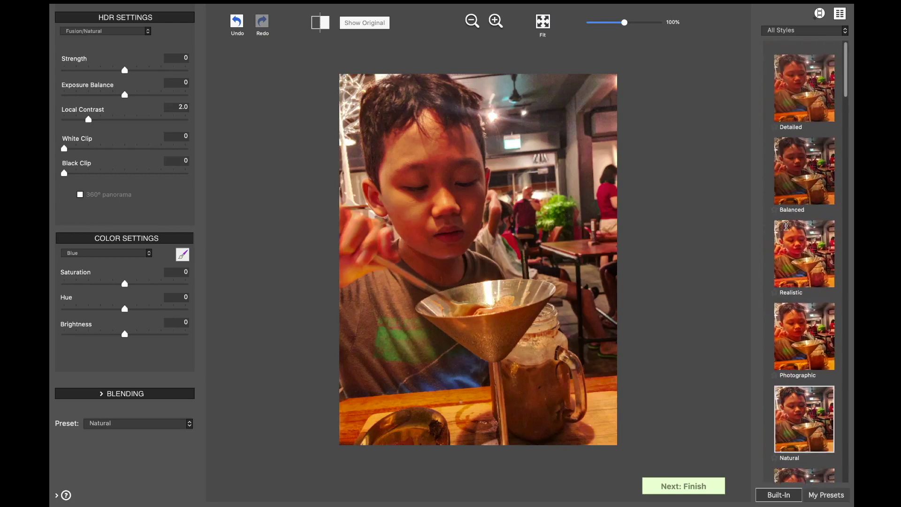
pyautogui.click(792, 80)
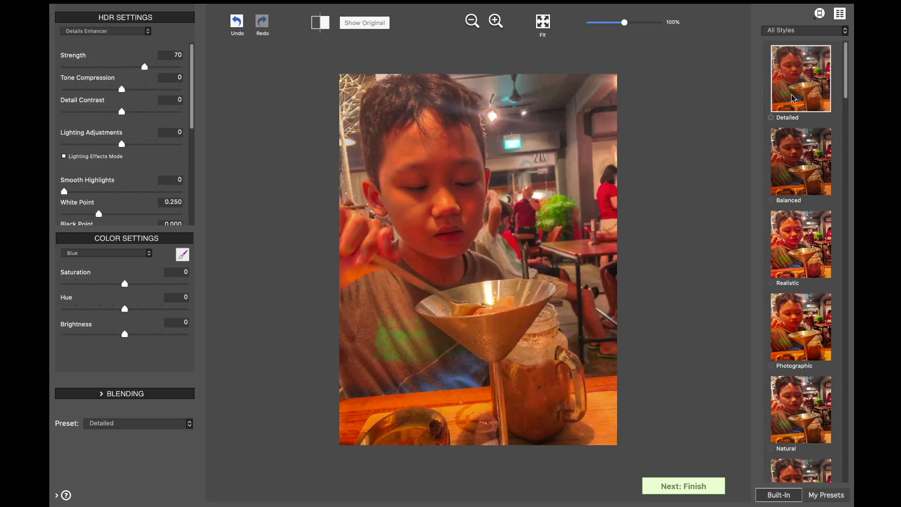
pyautogui.click(796, 173)
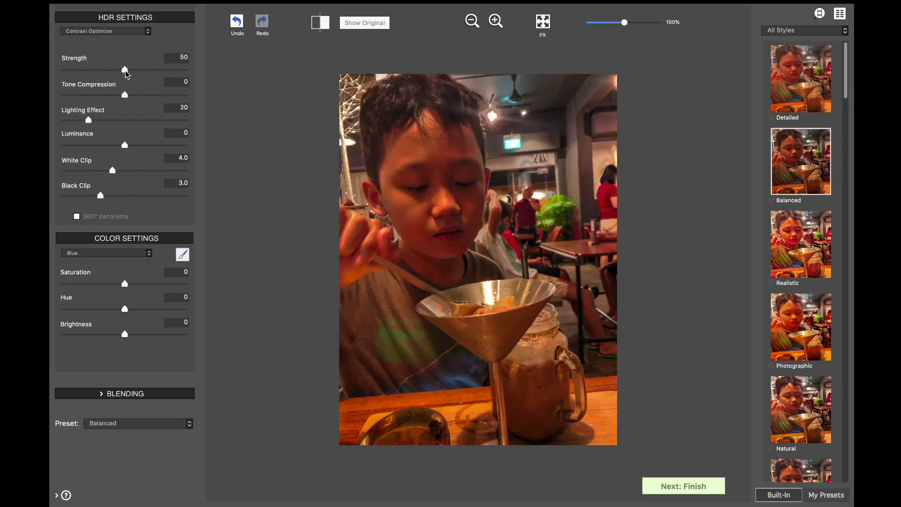
# - Raise Strength to 87 and lower orange saturation to -5.7
pyautogui.moveTo(124, 69); pyautogui.dragTo(170, 70)
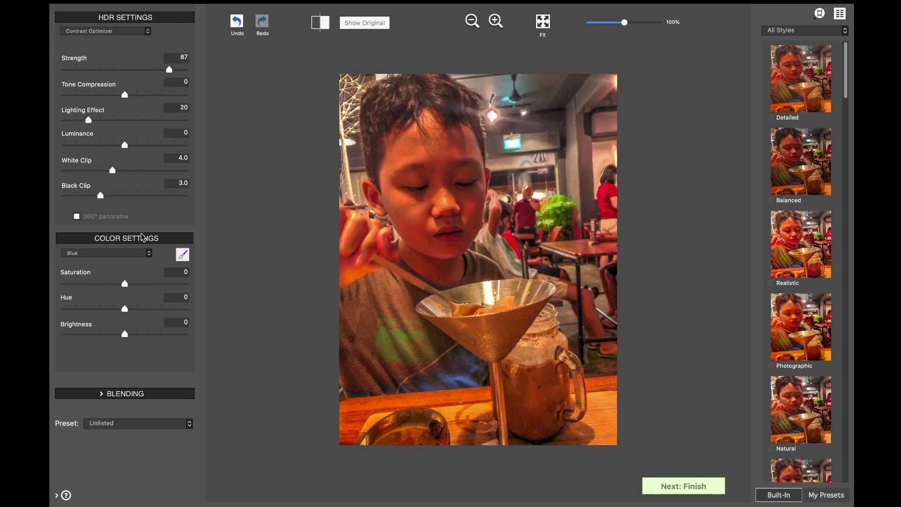
pyautogui.click(120, 255)
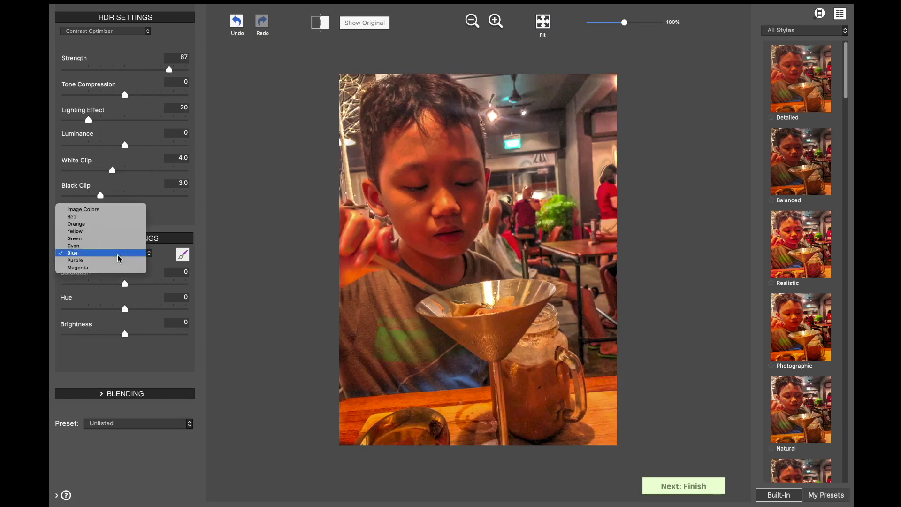
pyautogui.click(114, 224)
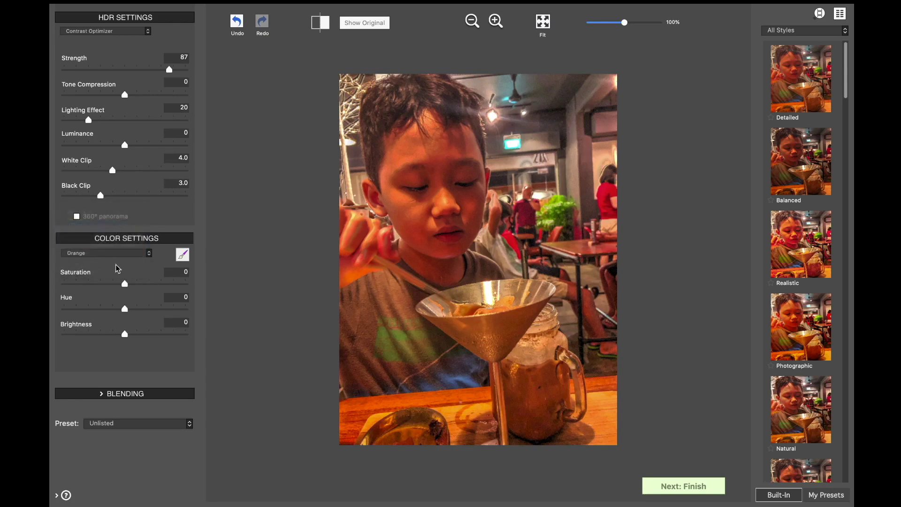
pyautogui.moveTo(125, 287); pyautogui.dragTo(89, 285)
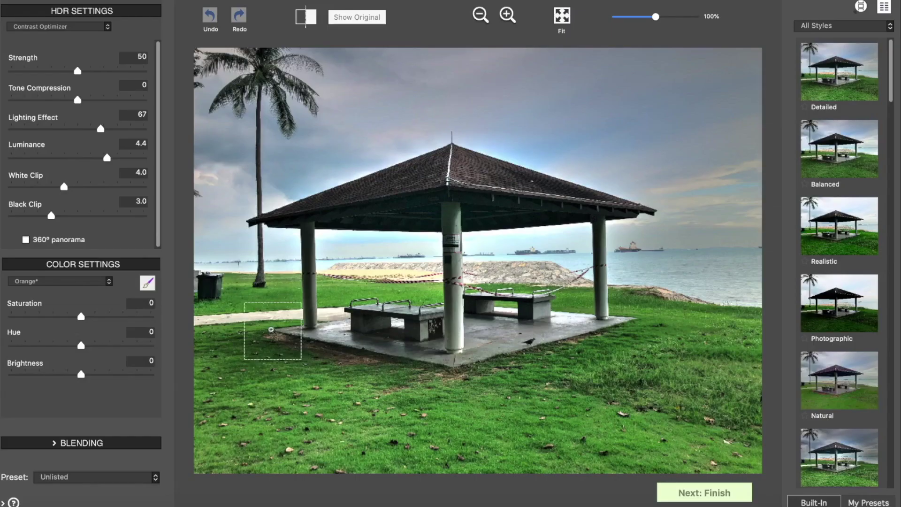
# - Try Detailed, Balanced, Realistic, Natural and Painterly on the pavilion photo, ending on Painterly 2
pyautogui.click(835, 94)
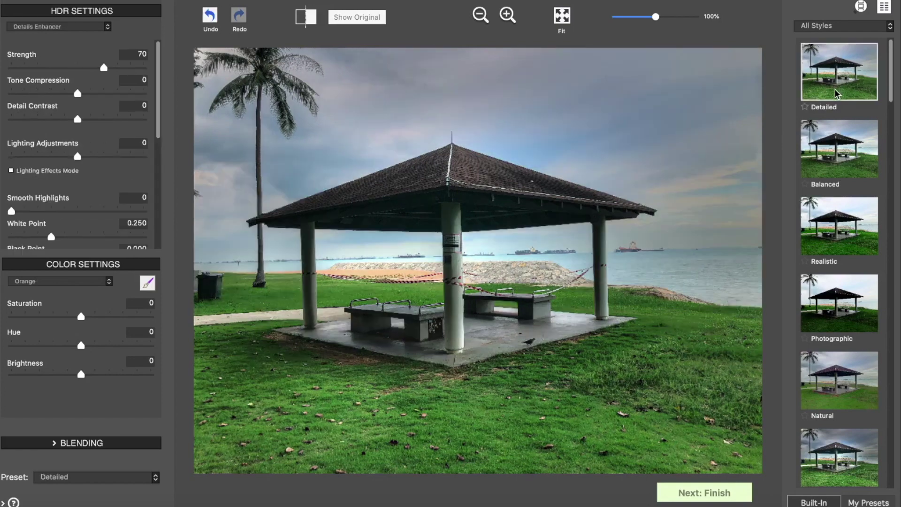
pyautogui.click(827, 155)
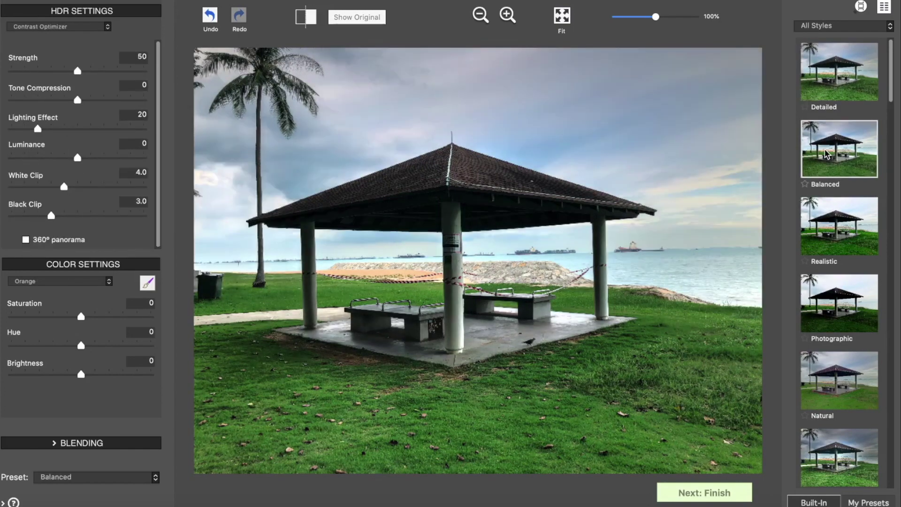
pyautogui.click(820, 242)
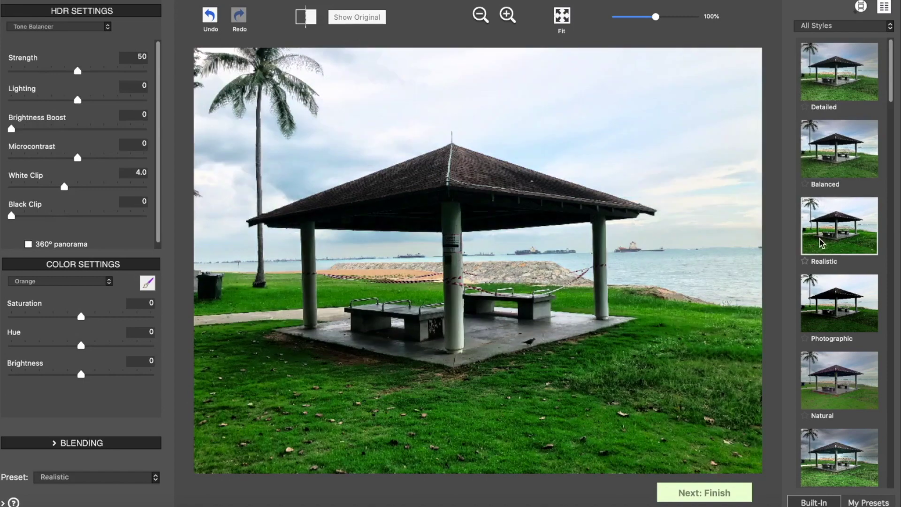
pyautogui.click(827, 364)
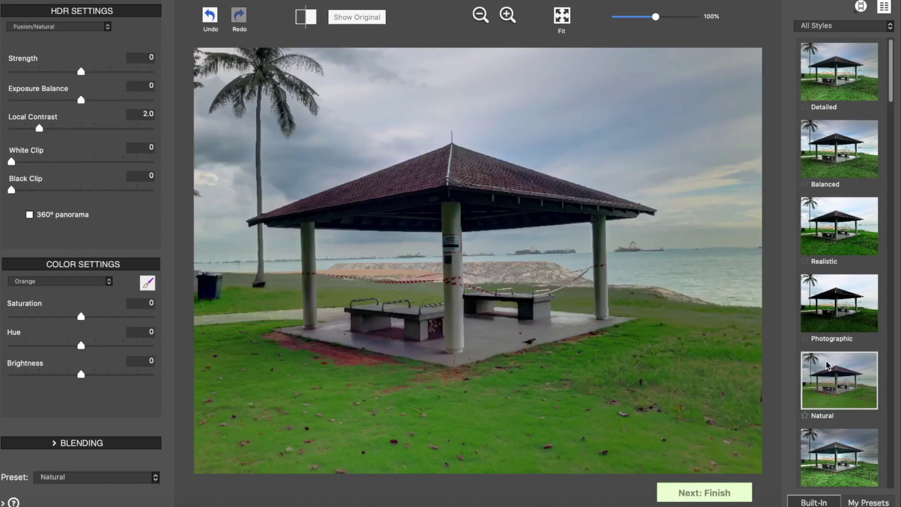
pyautogui.click(839, 440)
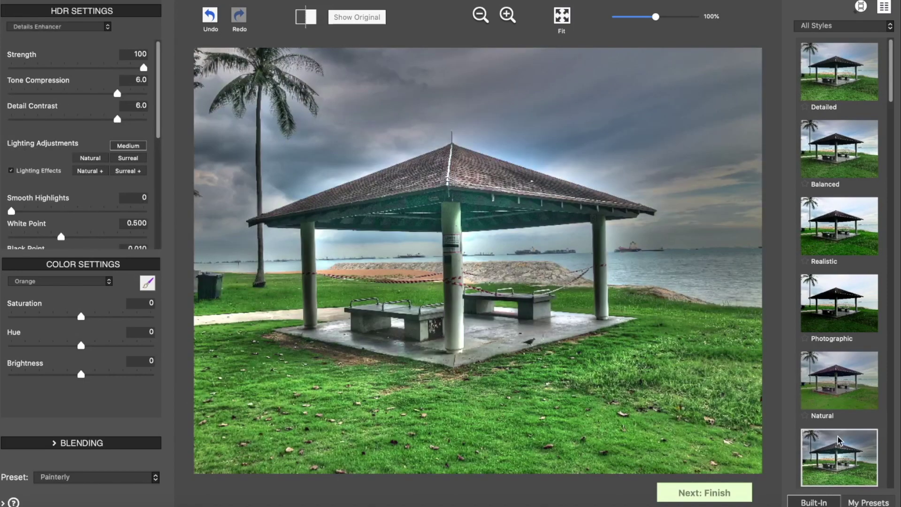
pyautogui.scroll(-5, 839, 436)
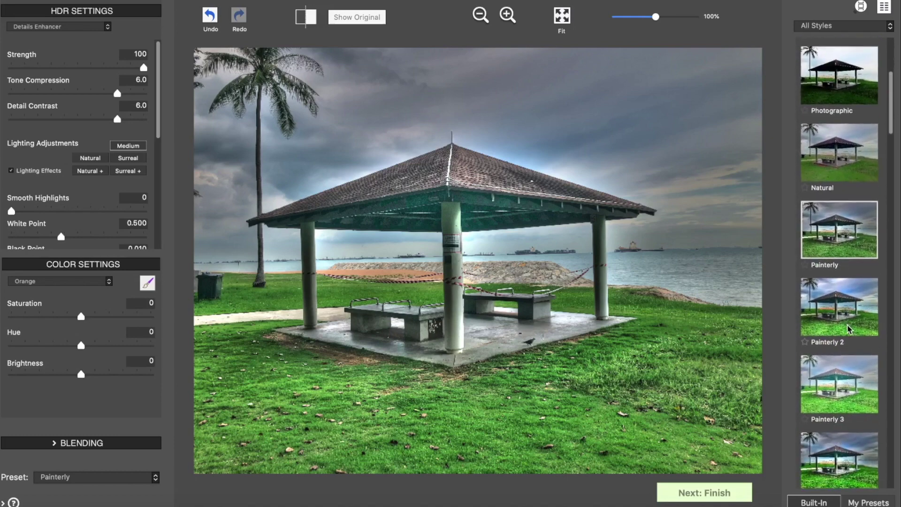
pyautogui.click(843, 336)
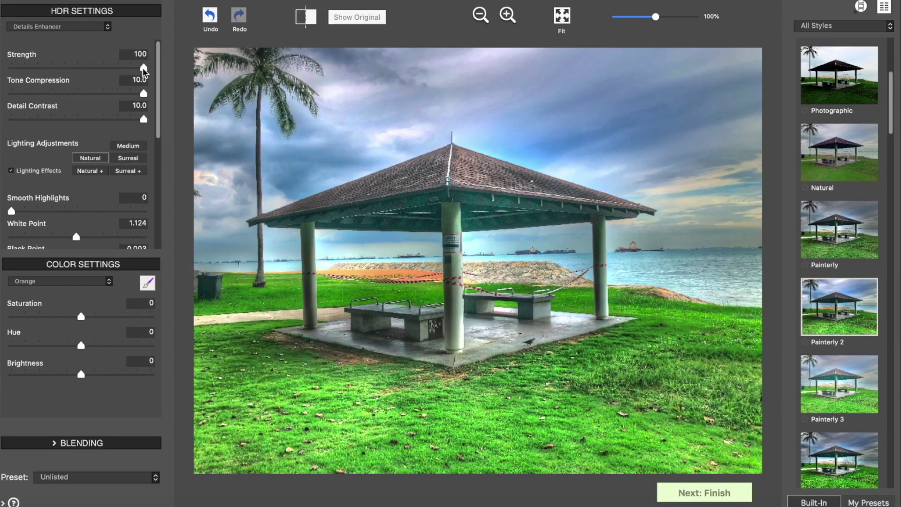
# - Tone the Painterly 2 effect Strength down to 58
pyautogui.moveTo(246, 117); pyautogui.dragTo(166, 125)
pyautogui.moveTo(97, 71); pyautogui.dragTo(88, 87)
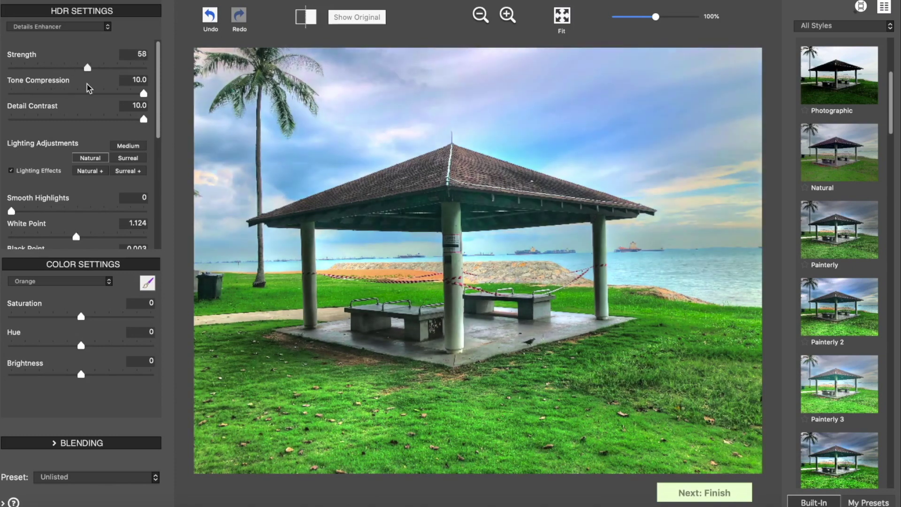
pyautogui.scroll(-4, 839, 380)
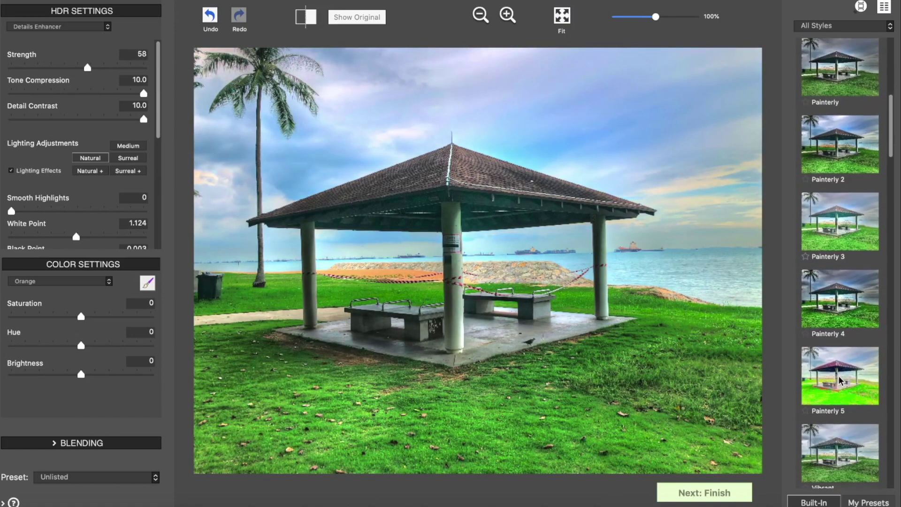
pyautogui.scroll(-2, 838, 394)
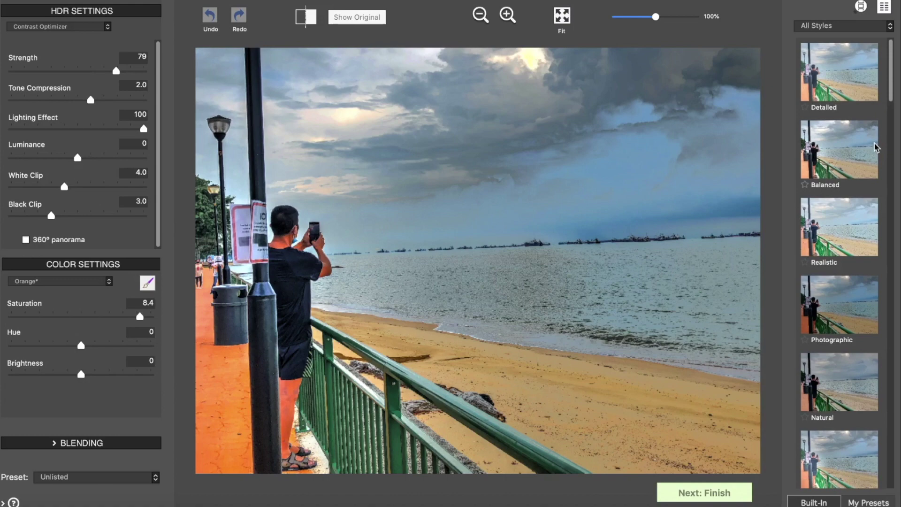
# - Preview Detailed, Balanced, Realistic, Photographic, Natural, Painterly, Painterly 2 and Painterly 4 on the beach photo
pyautogui.click(832, 85)
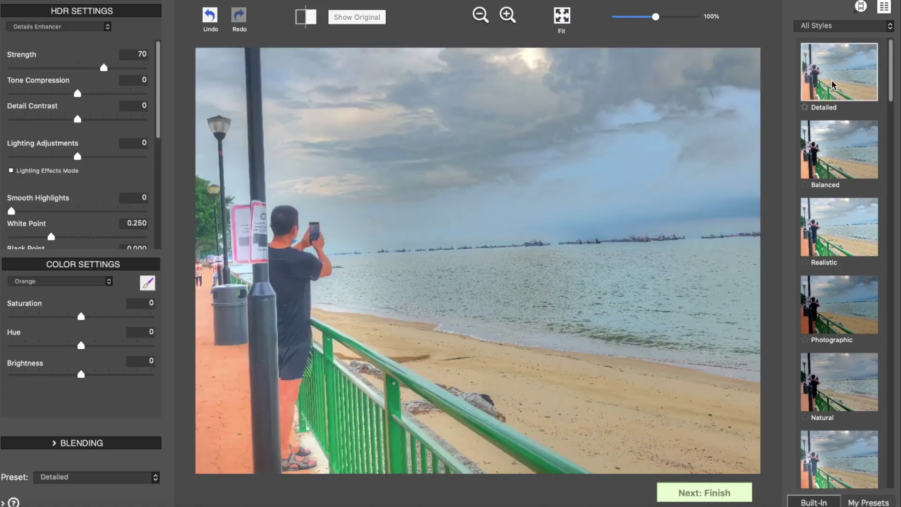
pyautogui.click(842, 168)
pyautogui.scroll(-1, 838, 222)
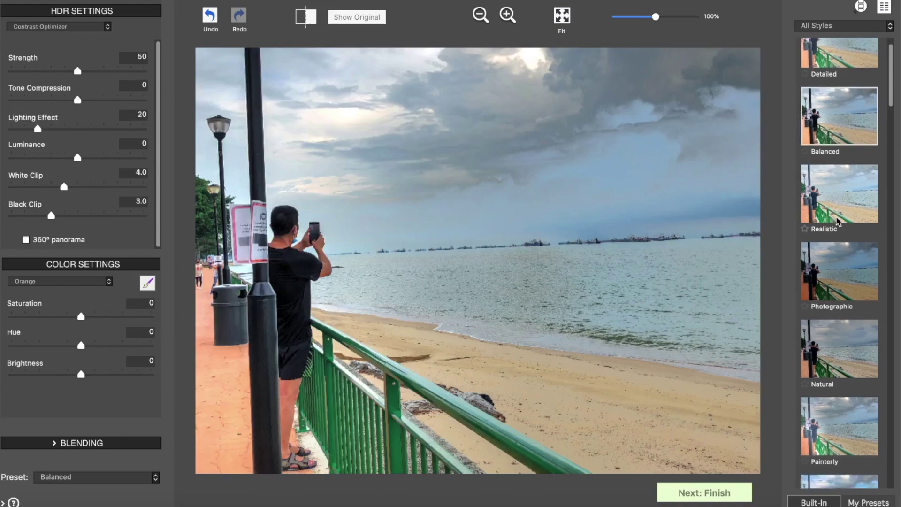
pyautogui.scroll(-1, 838, 221)
pyautogui.click(837, 217)
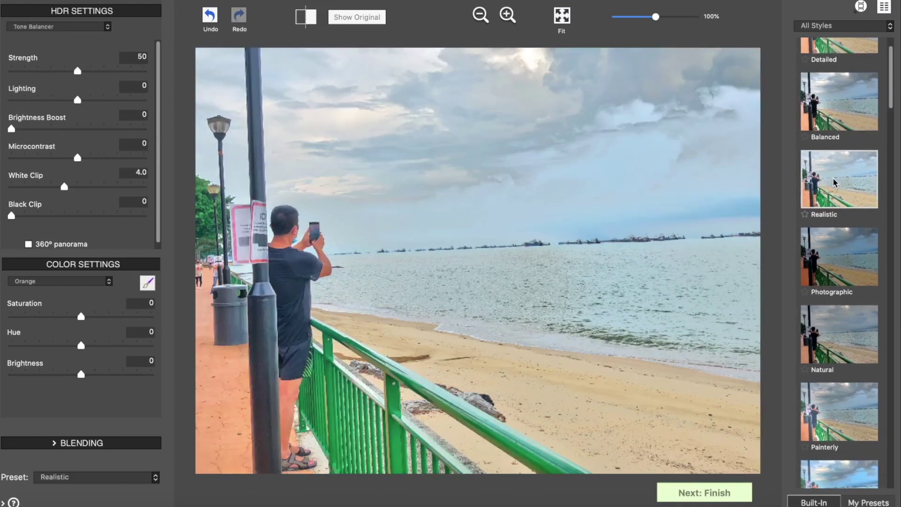
pyautogui.click(840, 262)
pyautogui.scroll(-5, 839, 261)
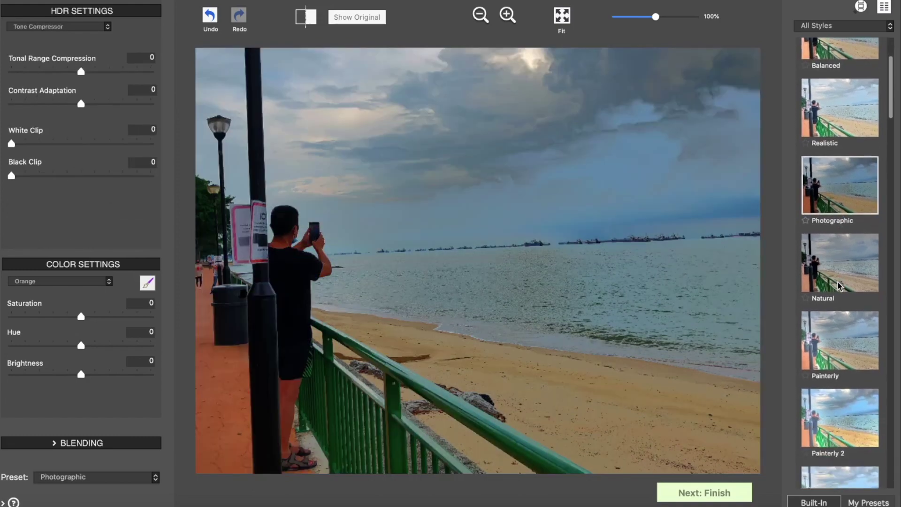
pyautogui.click(839, 261)
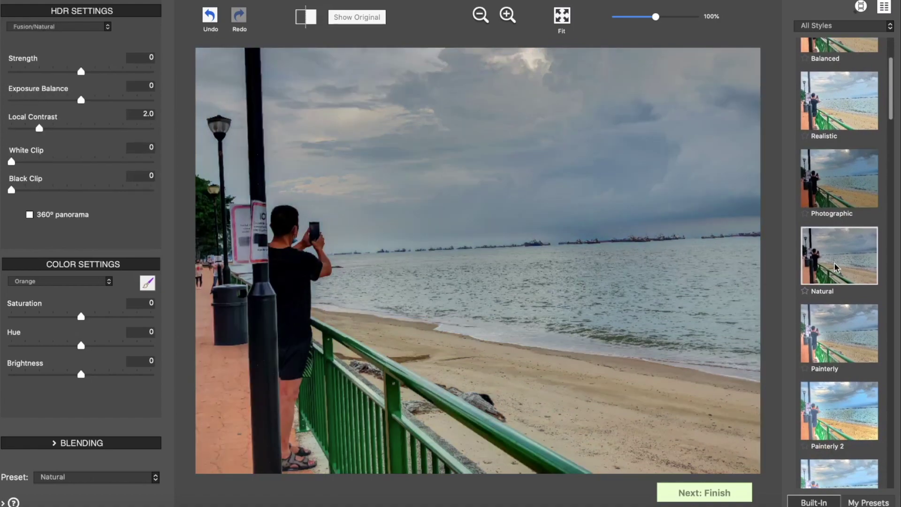
pyautogui.click(838, 341)
pyautogui.scroll(-4, 838, 341)
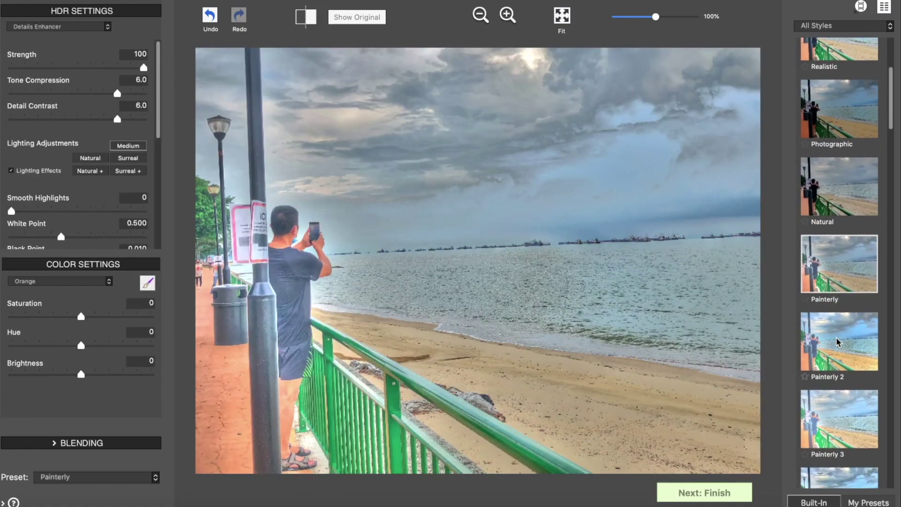
pyautogui.click(837, 368)
pyautogui.scroll(-8, 836, 398)
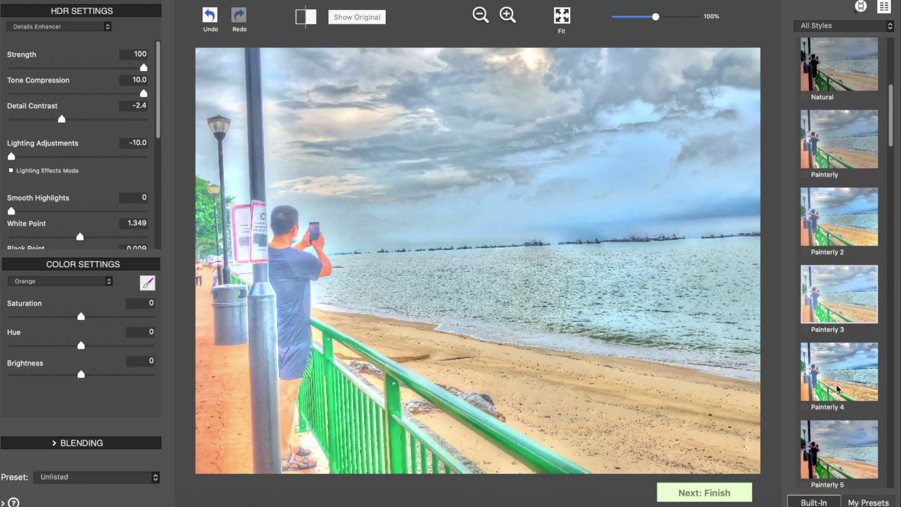
pyautogui.click(839, 375)
# - Preview Vibrant, Enhanced, Enhanced 2, Deep, Surreal and Vibrant 2, ending on Surreal 2
pyautogui.scroll(-6, 838, 377)
pyautogui.scroll(-1, 839, 378)
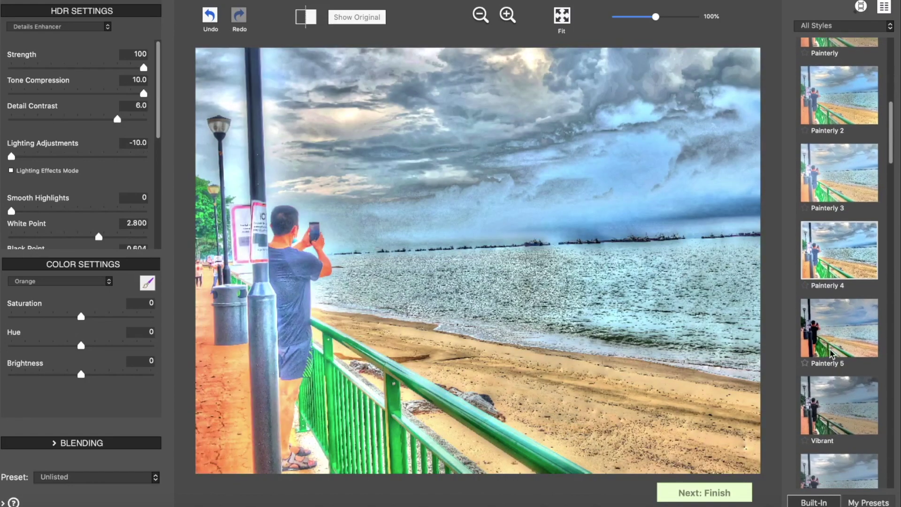
pyautogui.click(839, 381)
pyautogui.scroll(-8, 838, 419)
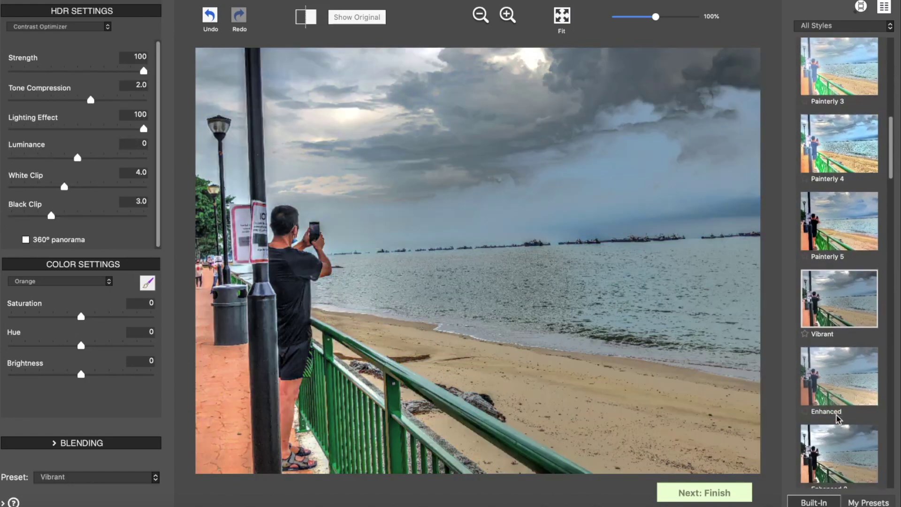
pyautogui.click(842, 355)
pyautogui.click(840, 424)
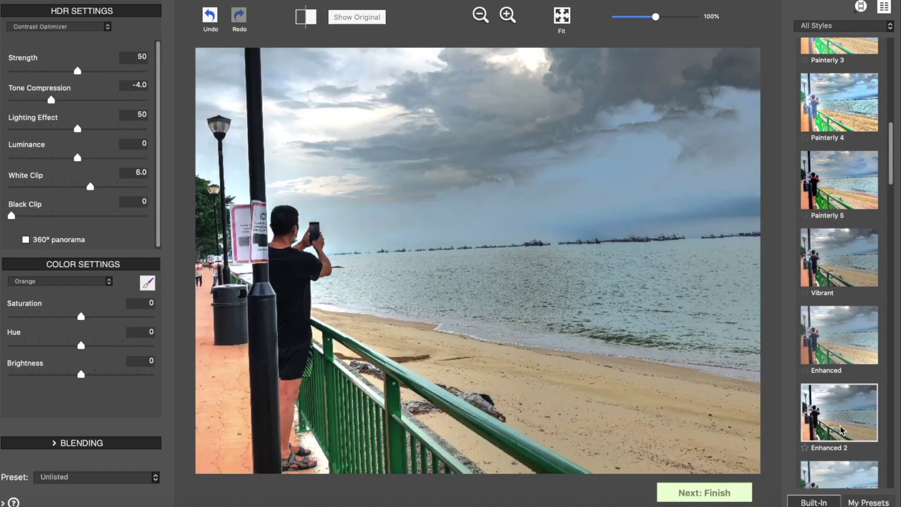
pyautogui.scroll(-15, 839, 430)
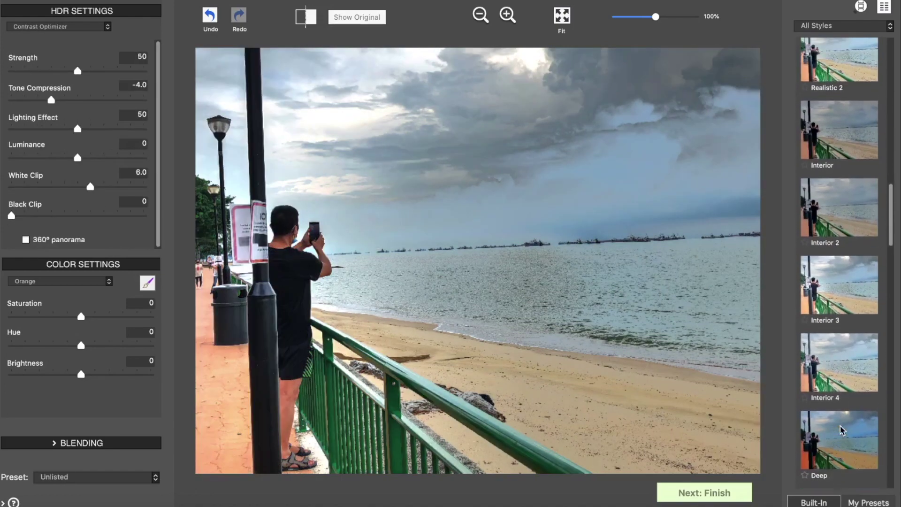
pyautogui.scroll(-5, 841, 170)
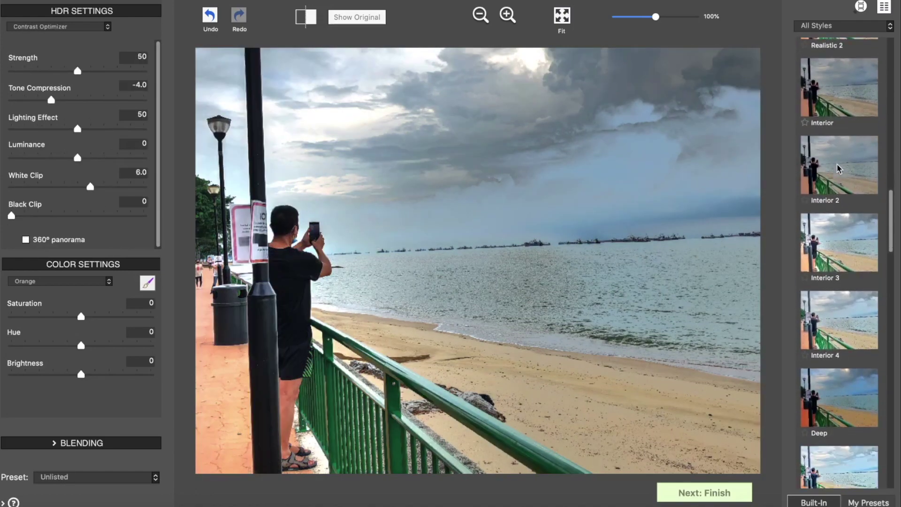
pyautogui.click(852, 349)
pyautogui.scroll(-5, 839, 404)
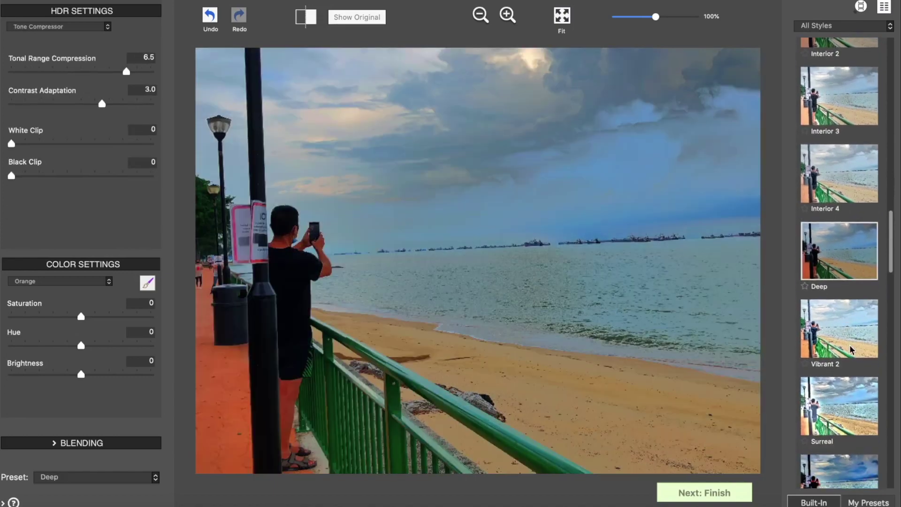
pyautogui.click(834, 411)
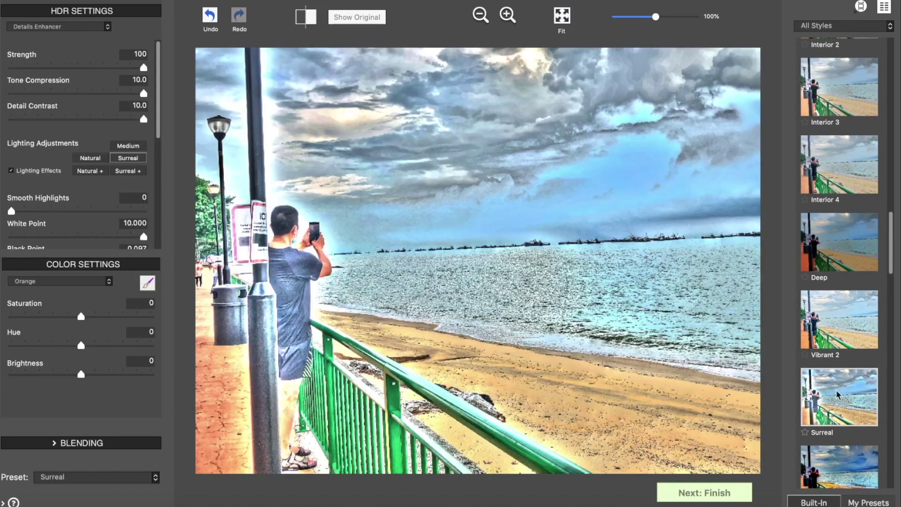
pyautogui.click(842, 321)
pyautogui.scroll(-5, 842, 321)
pyautogui.click(840, 348)
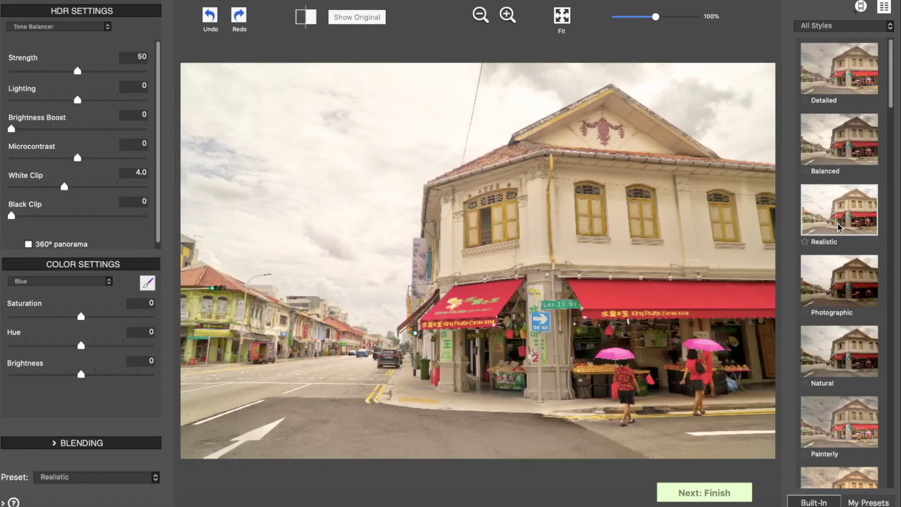
# - Give the street-corner photo the Balanced style and switch the window to full screen
pyautogui.click(817, 146)
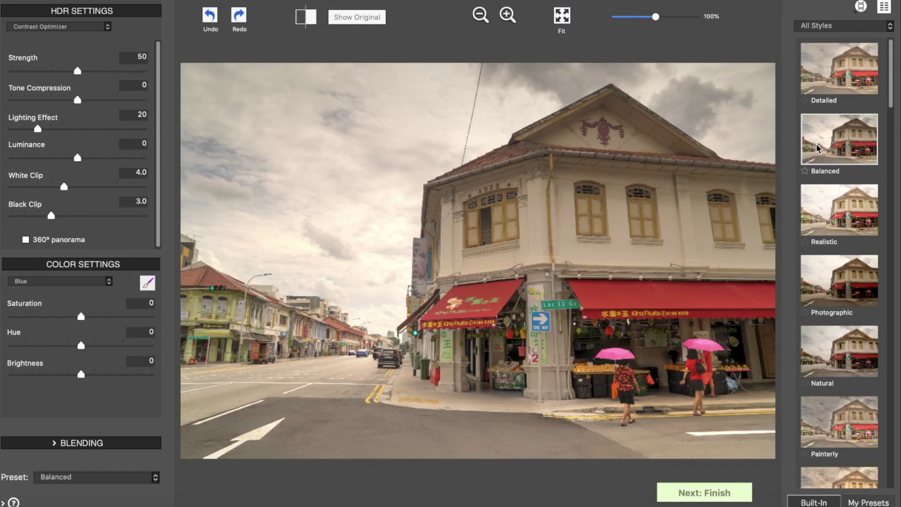
pyautogui.click(253, 0)
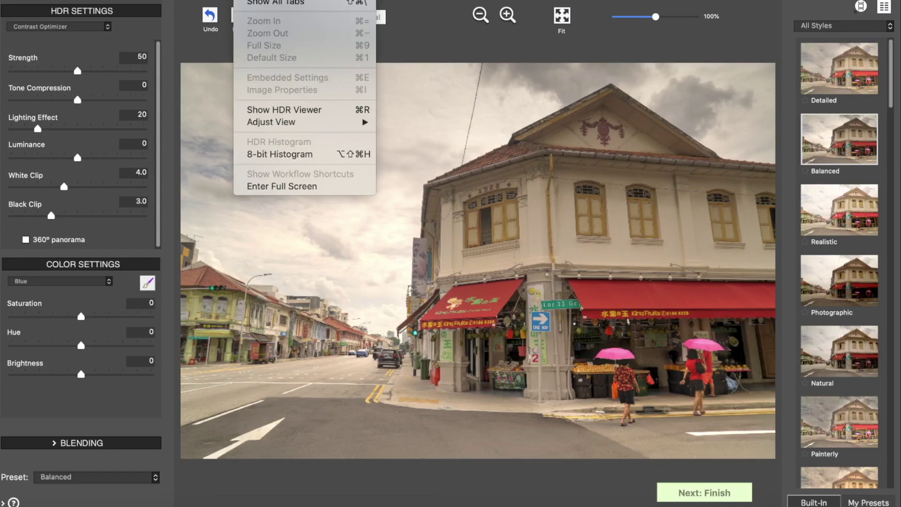
pyautogui.click(283, 186)
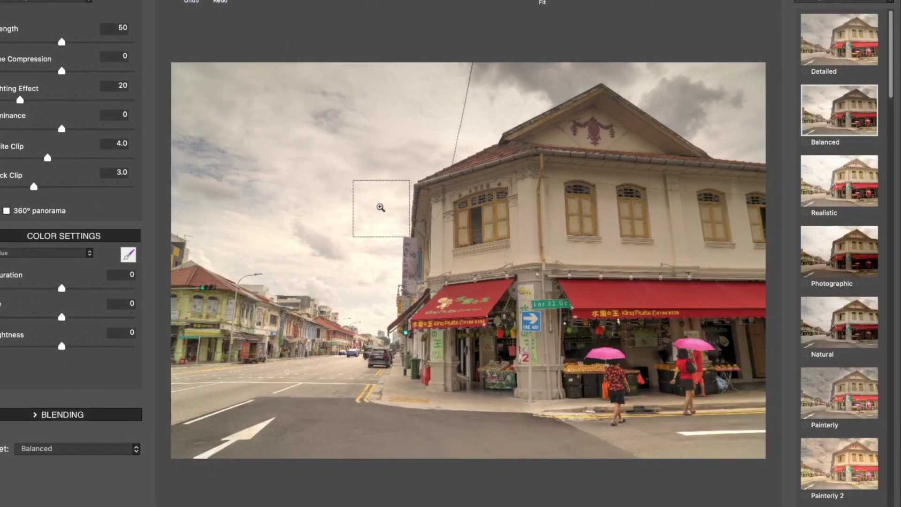